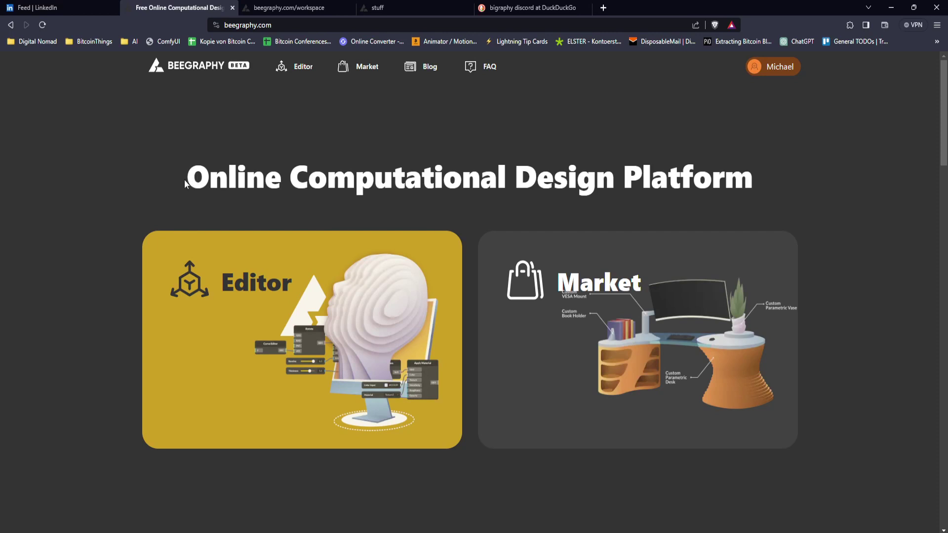
Glance at the Grasshopper definition in Rhino, then open the 'stuff' model's node editor in BeeGraphy
{"action": "left_click_drag", "start_coordinate": [184, 180], "coordinate": [761, 181]}
{"action": "left_click", "coordinate": [849, 231]}
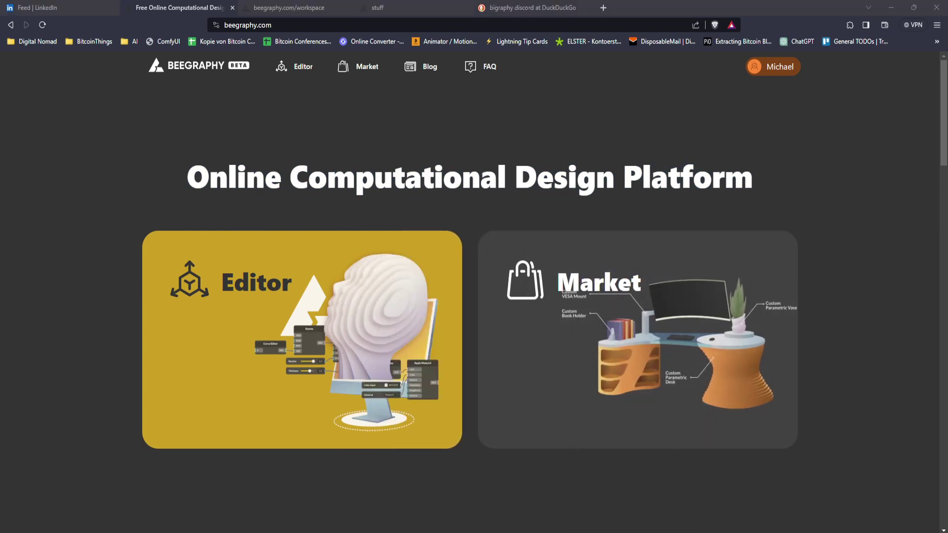
{"action": "left_click", "coordinate": [648, 530]}
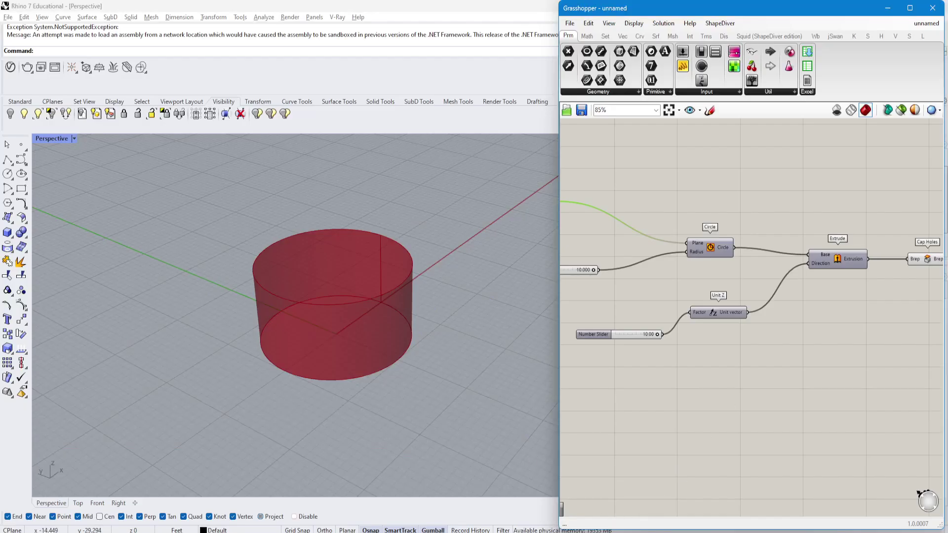
{"action": "mouse_move", "coordinate": [526, 529]}
{"action": "left_click", "coordinate": [459, 506]}
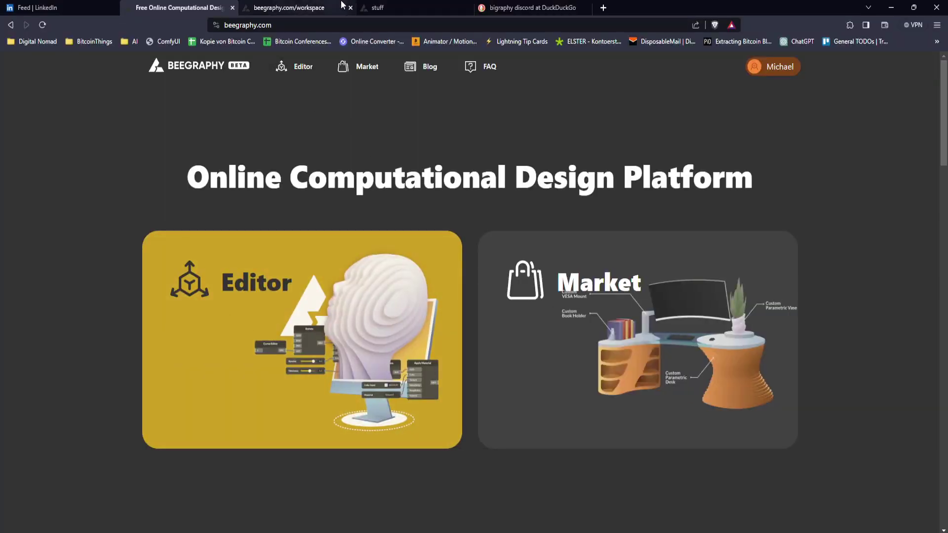
{"action": "left_click", "coordinate": [420, 7]}
Switch to Grasshopper and pan its canvas to frame the cylinder components
{"action": "mouse_move", "coordinate": [660, 528]}
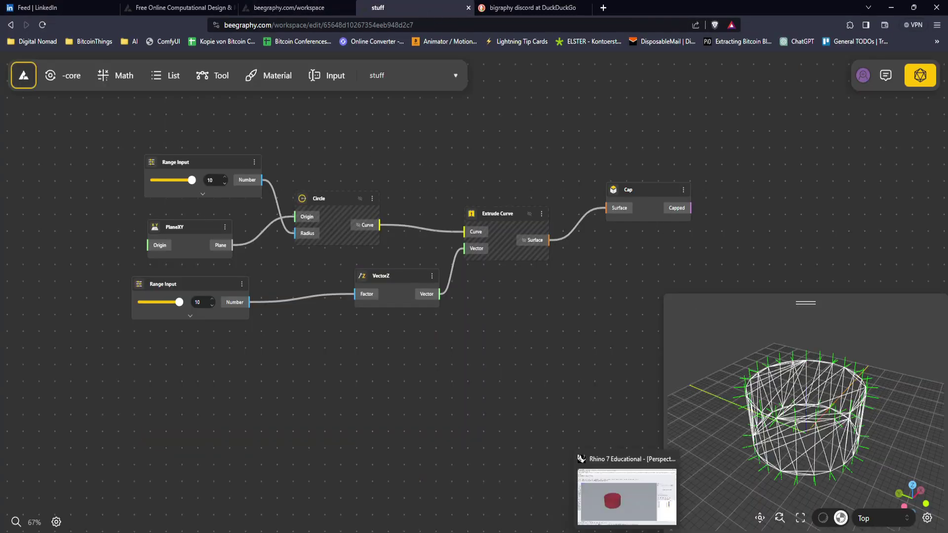
{"action": "left_click", "coordinate": [637, 499]}
{"action": "scroll", "coordinate": [790, 314], "scroll_direction": "down", "scroll_amount": 3}
{"action": "scroll", "coordinate": [728, 312], "scroll_direction": "up", "scroll_amount": 2}
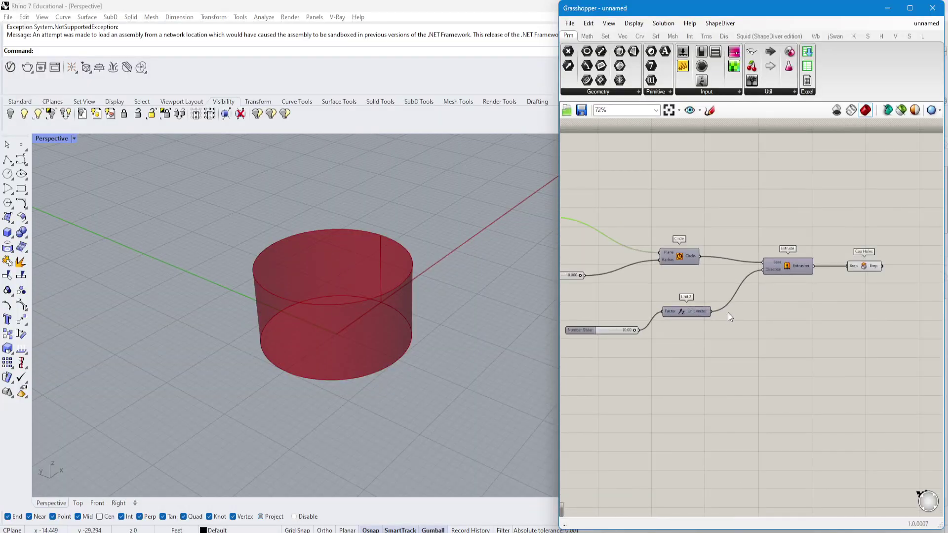
{"action": "right_click_drag", "start_coordinate": [728, 313], "coordinate": [768, 327]}
Back in BeeGraphy, orbit the cylinder preview and go to the home page
{"action": "key", "text": "alt+Tab"}
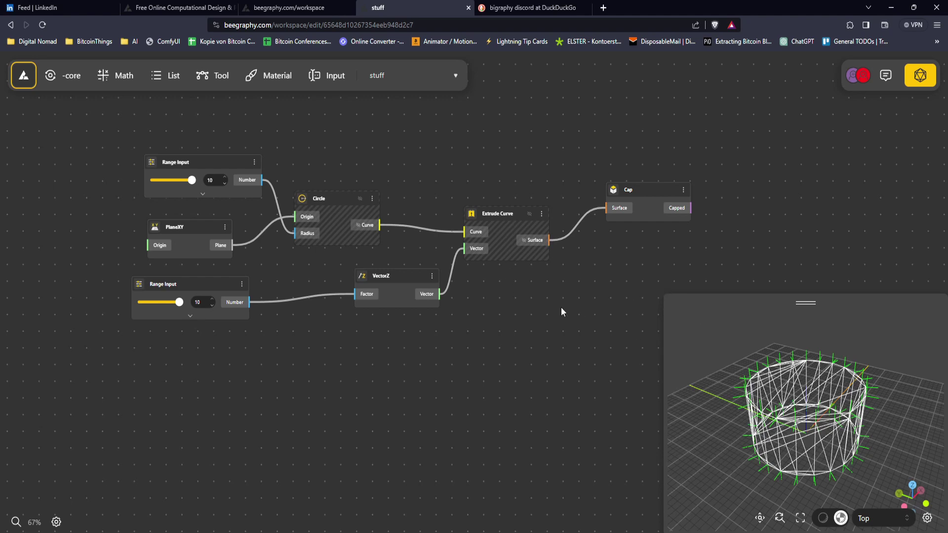
{"action": "left_click_drag", "start_coordinate": [786, 420], "coordinate": [800, 395]}
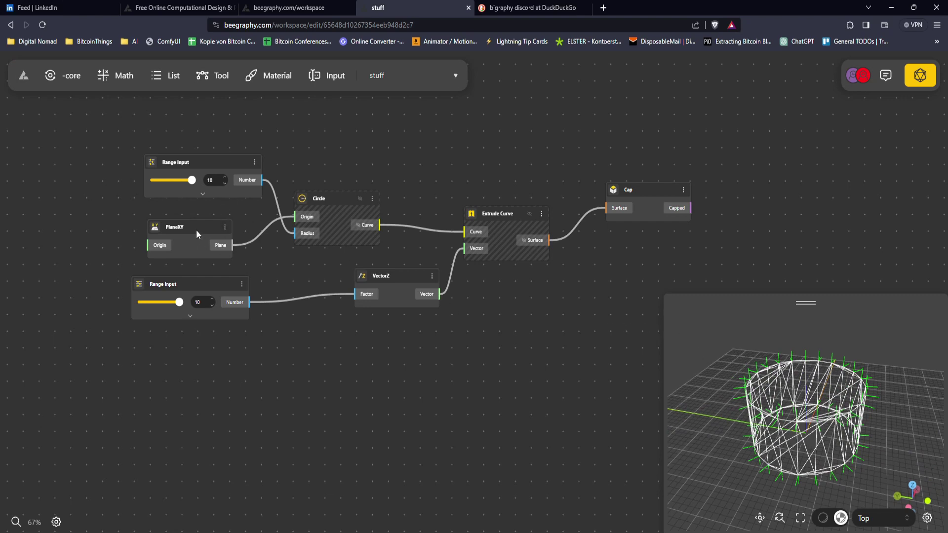
{"action": "left_click", "coordinate": [153, 6]}
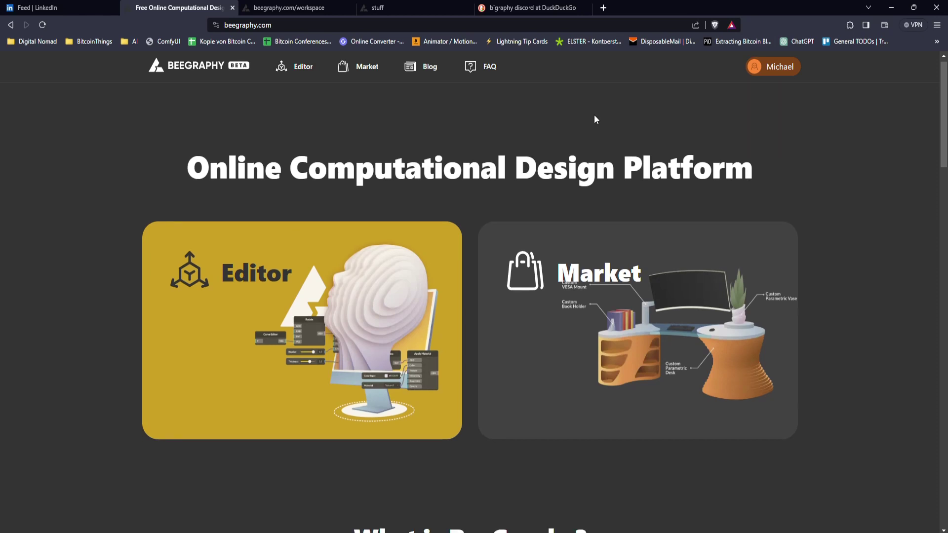
{"action": "scroll", "coordinate": [642, 197], "scroll_direction": "down", "scroll_amount": 5}
{"action": "scroll", "coordinate": [738, 238], "scroll_direction": "up", "scroll_amount": 1}
{"action": "scroll", "coordinate": [740, 243], "scroll_direction": "down", "scroll_amount": 1}
{"action": "scroll", "coordinate": [738, 239], "scroll_direction": "down", "scroll_amount": 2}
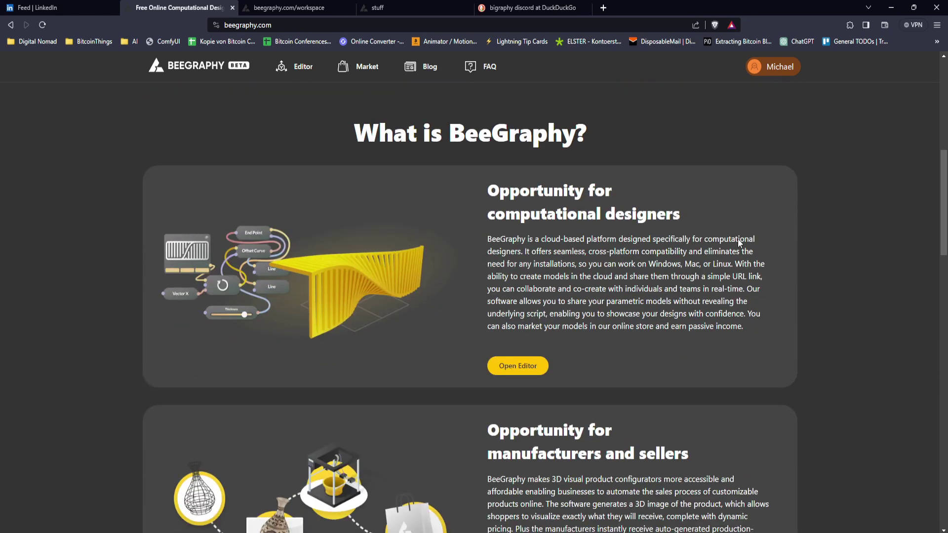
{"action": "scroll", "coordinate": [856, 289], "scroll_direction": "down", "scroll_amount": 2}
{"action": "scroll", "coordinate": [859, 290], "scroll_direction": "down", "scroll_amount": 4}
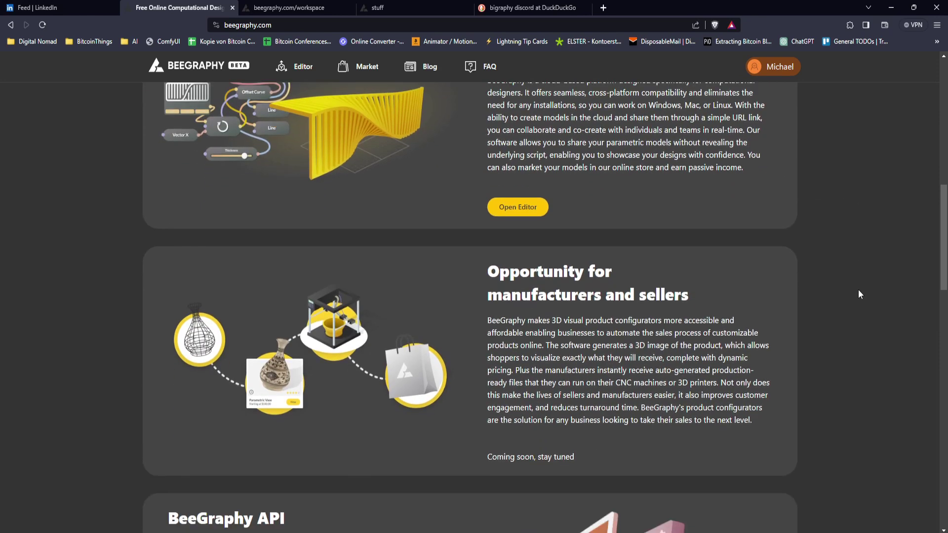
{"action": "scroll", "coordinate": [859, 294], "scroll_direction": "down", "scroll_amount": 2}
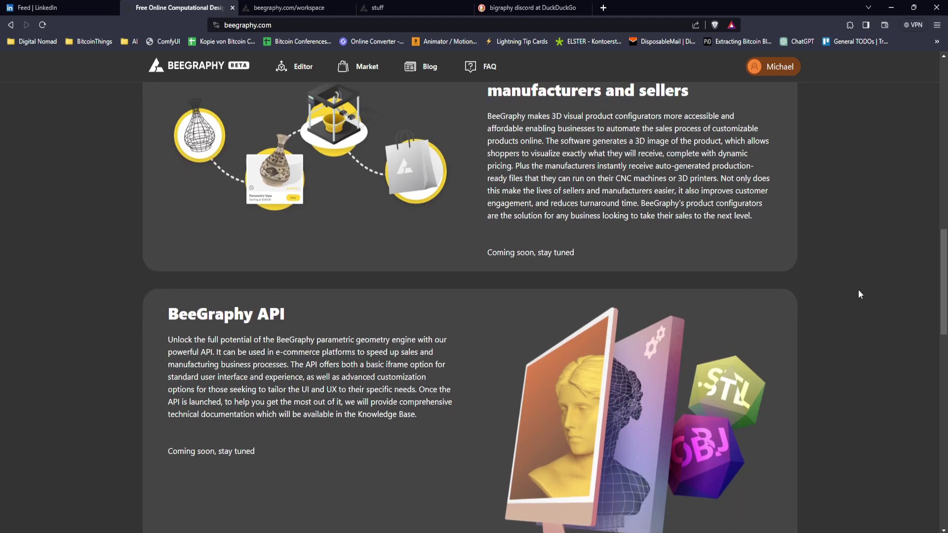
{"action": "scroll", "coordinate": [861, 329], "scroll_direction": "up", "scroll_amount": 10}
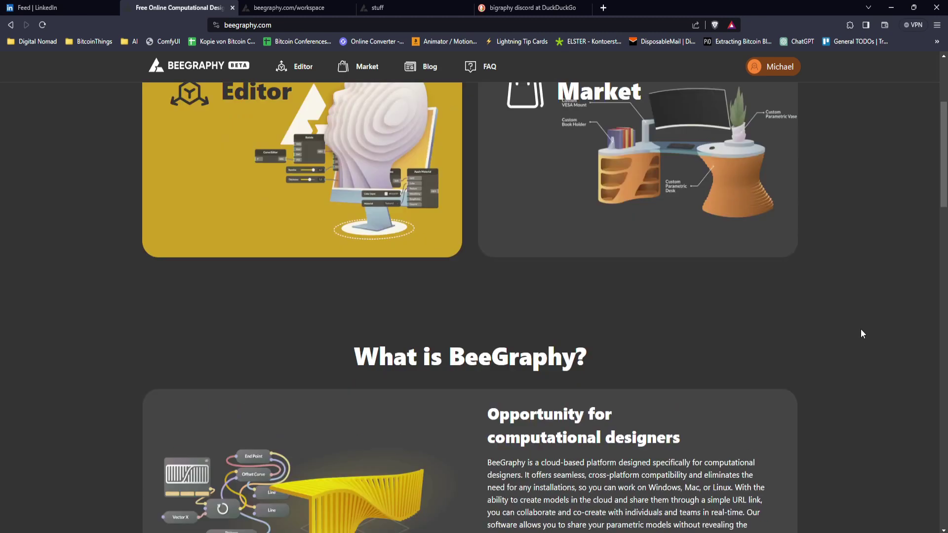
{"action": "left_click", "coordinate": [298, 77]}
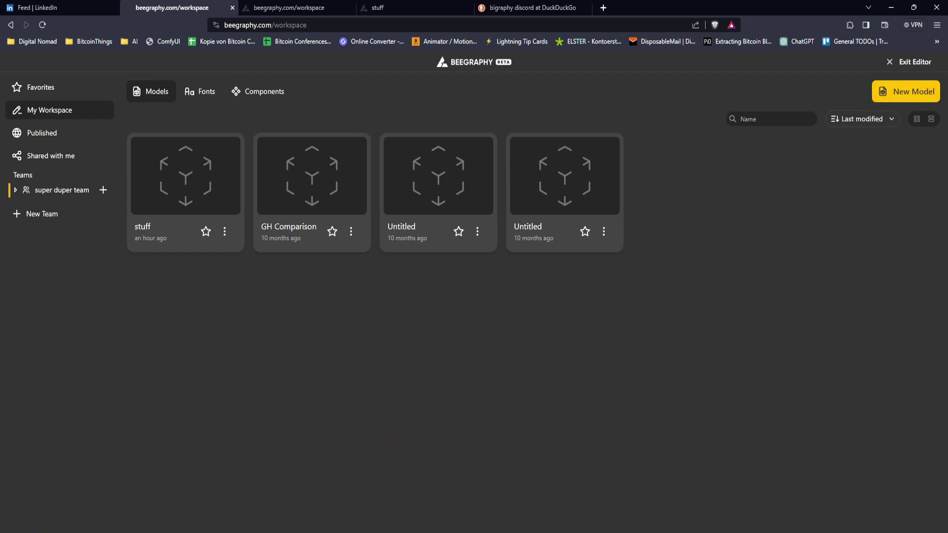
{"action": "key", "text": "alt+Left"}
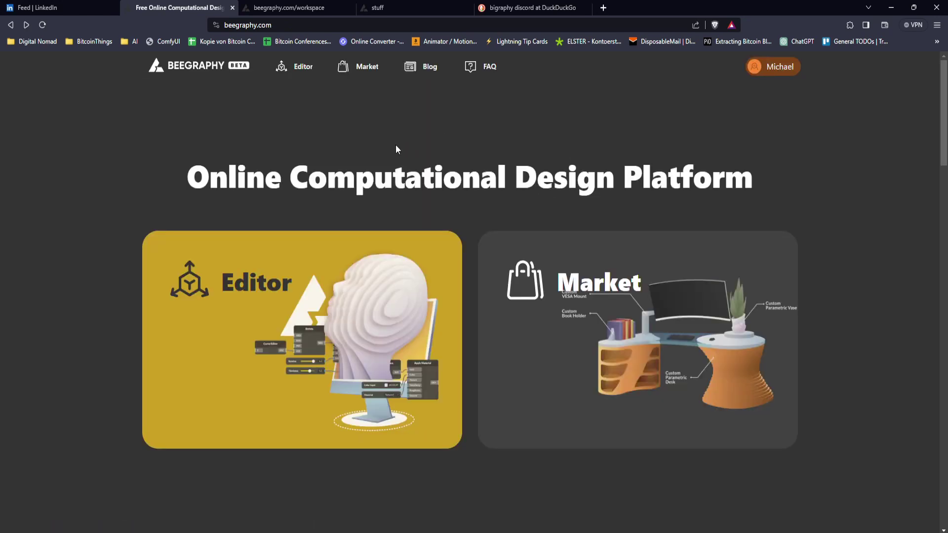
{"action": "left_click", "coordinate": [359, 72]}
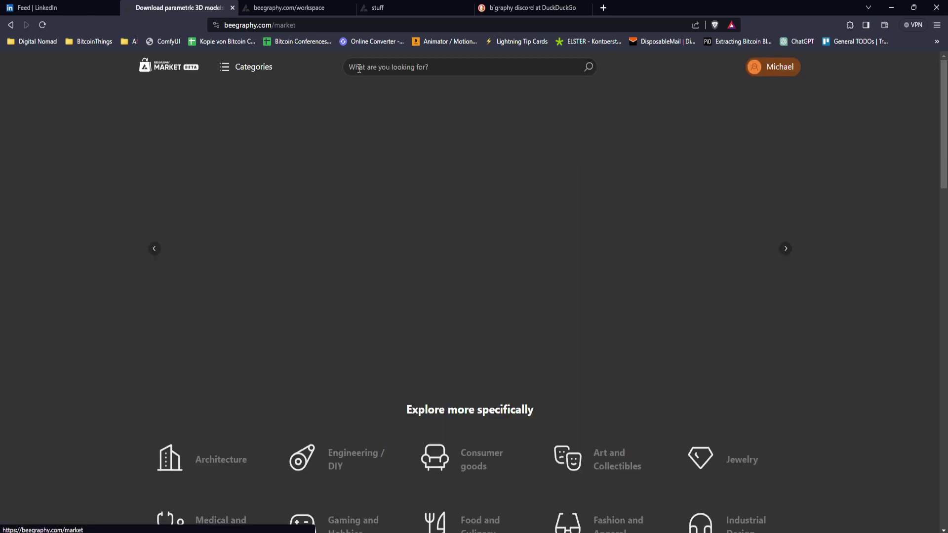
{"action": "scroll", "coordinate": [713, 233], "scroll_direction": "down", "scroll_amount": 3}
{"action": "scroll", "coordinate": [713, 233], "scroll_direction": "down", "scroll_amount": 5}
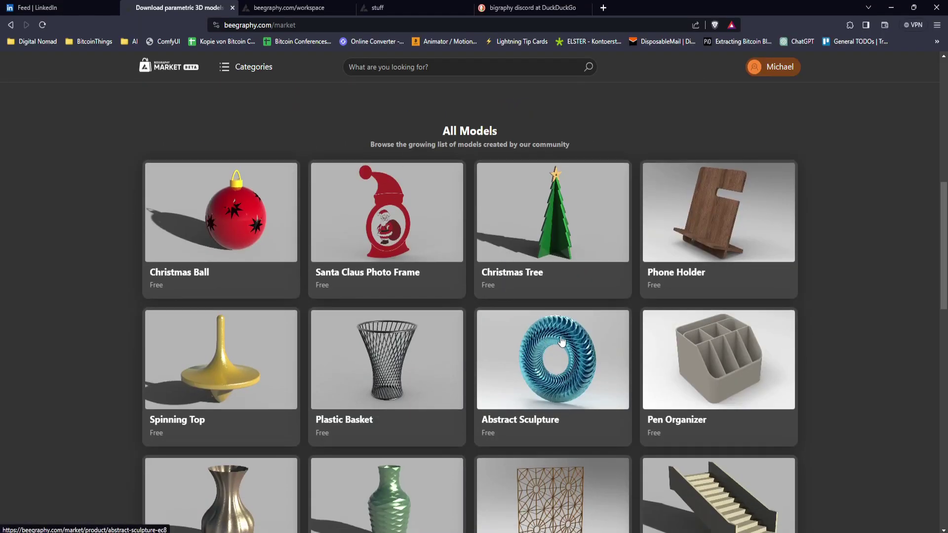
{"action": "scroll", "coordinate": [643, 389], "scroll_direction": "down", "scroll_amount": 2}
{"action": "scroll", "coordinate": [710, 373], "scroll_direction": "down", "scroll_amount": 13}
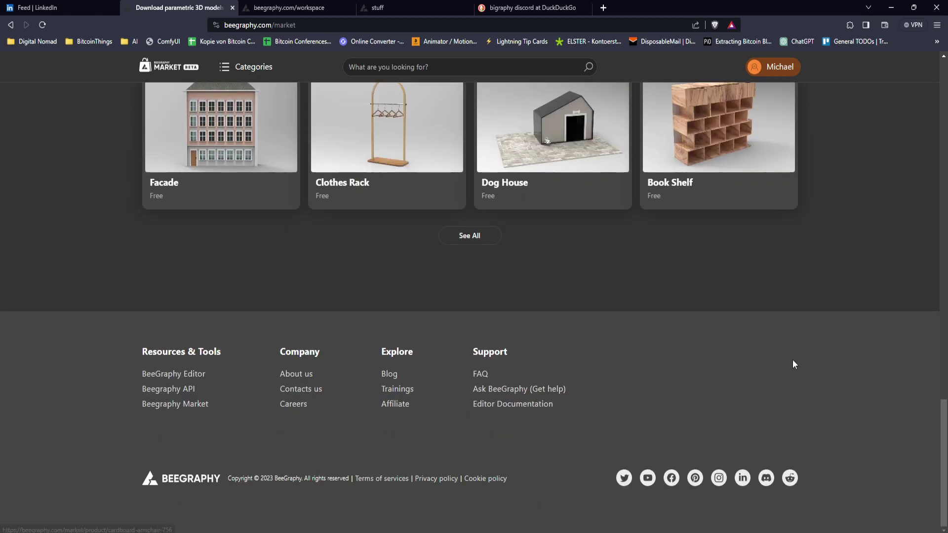
{"action": "left_click", "coordinate": [466, 240]}
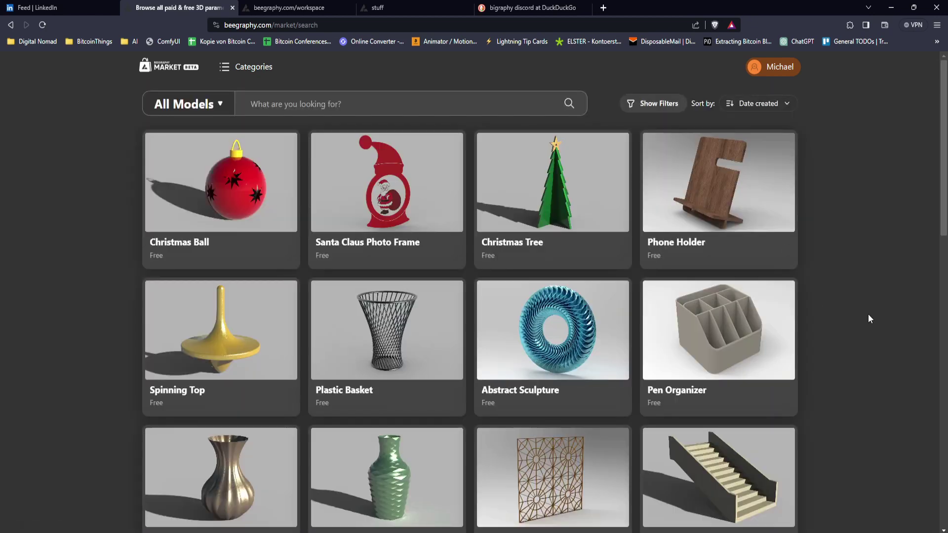
{"action": "scroll", "coordinate": [893, 320], "scroll_direction": "down", "scroll_amount": 12}
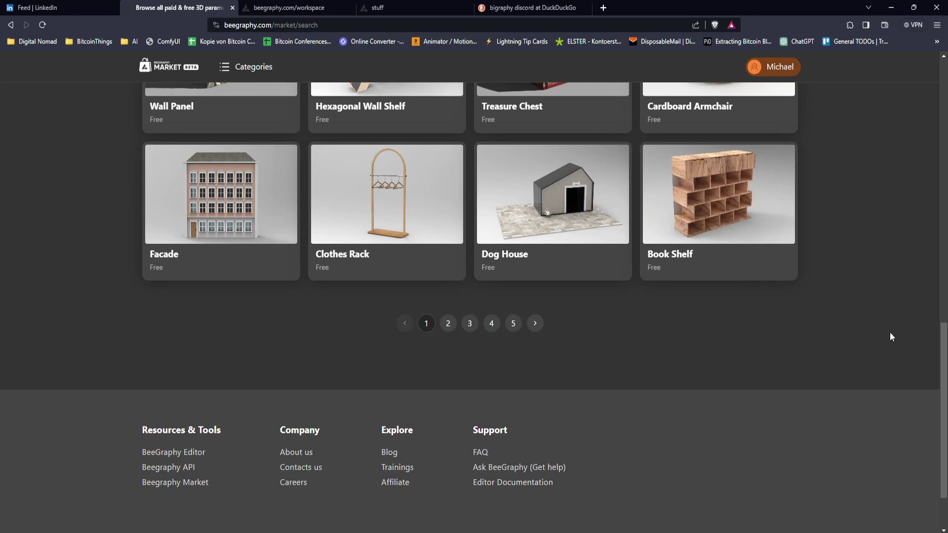
{"action": "key", "text": "alt+Left"}
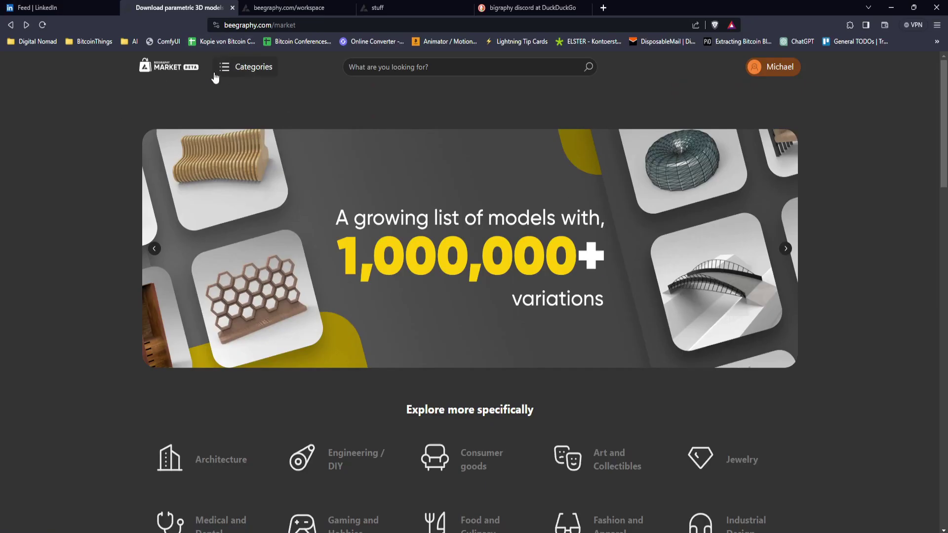
{"action": "scroll", "coordinate": [197, 78], "scroll_direction": "up", "scroll_amount": 7, "text": "ctrl"}
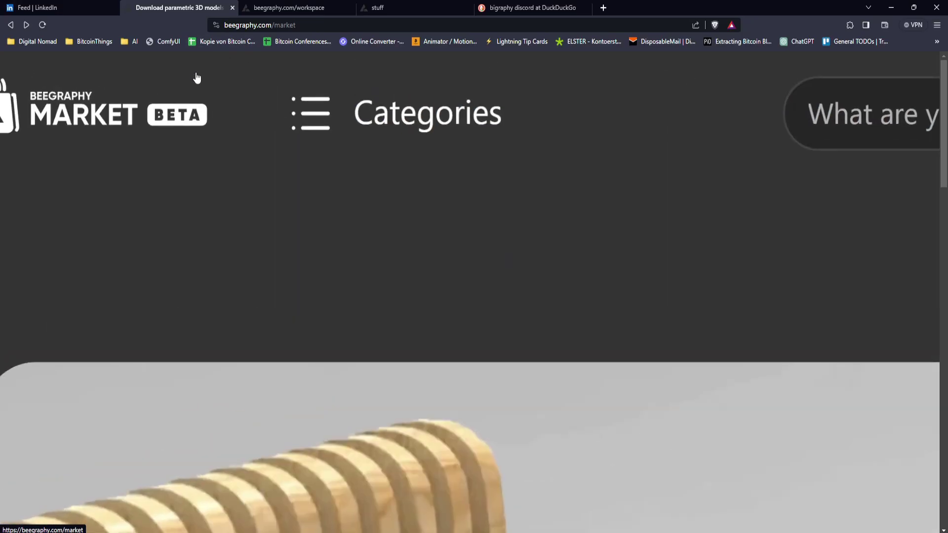
{"action": "scroll", "coordinate": [198, 78], "scroll_direction": "down", "scroll_amount": 7, "text": "ctrl"}
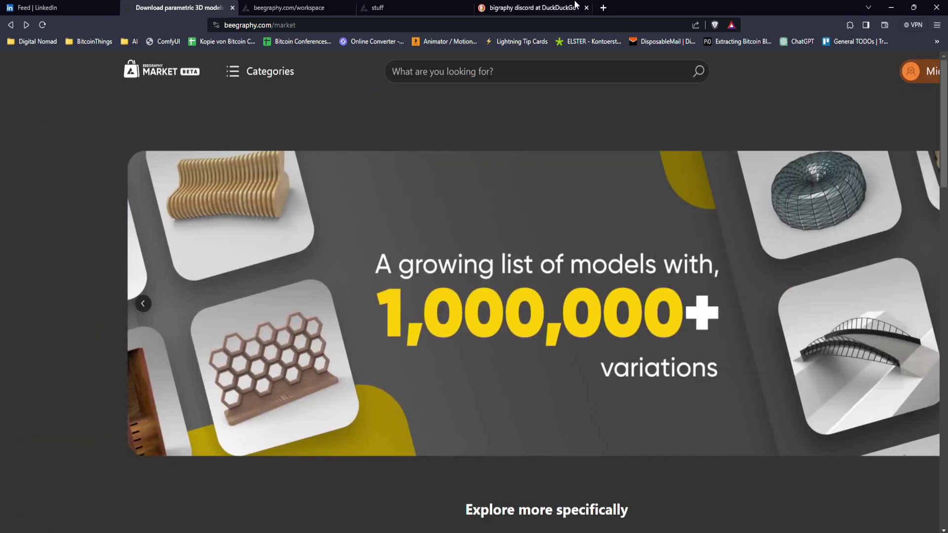
{"action": "left_click", "coordinate": [305, 7]}
{"action": "left_click", "coordinate": [165, 6]}
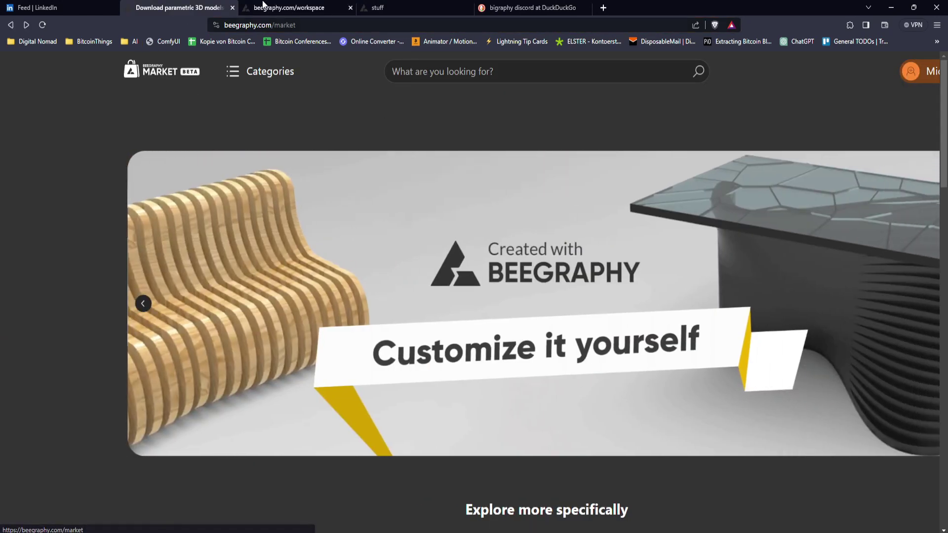
{"action": "key", "text": "alt+Left"}
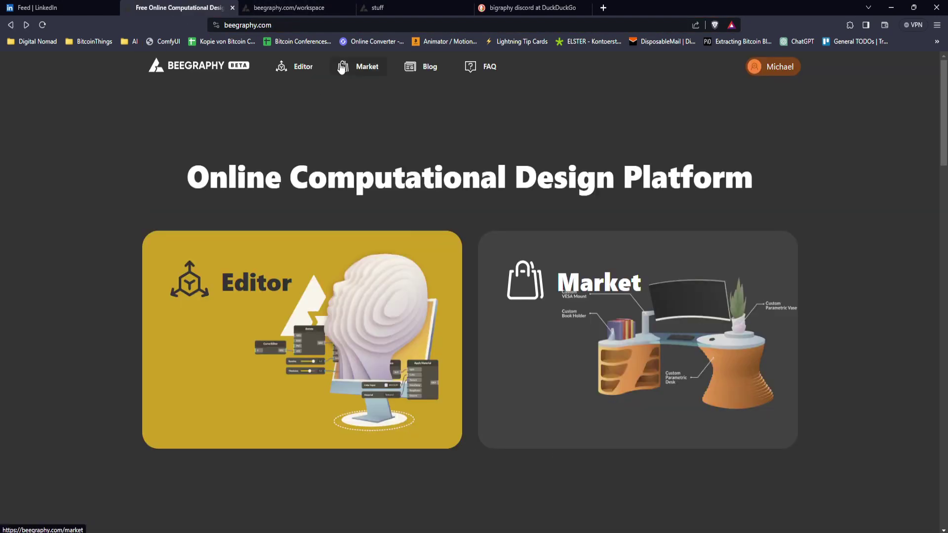
Create and save a new model named 'circle' from the workspace
{"action": "left_click", "coordinate": [301, 67]}
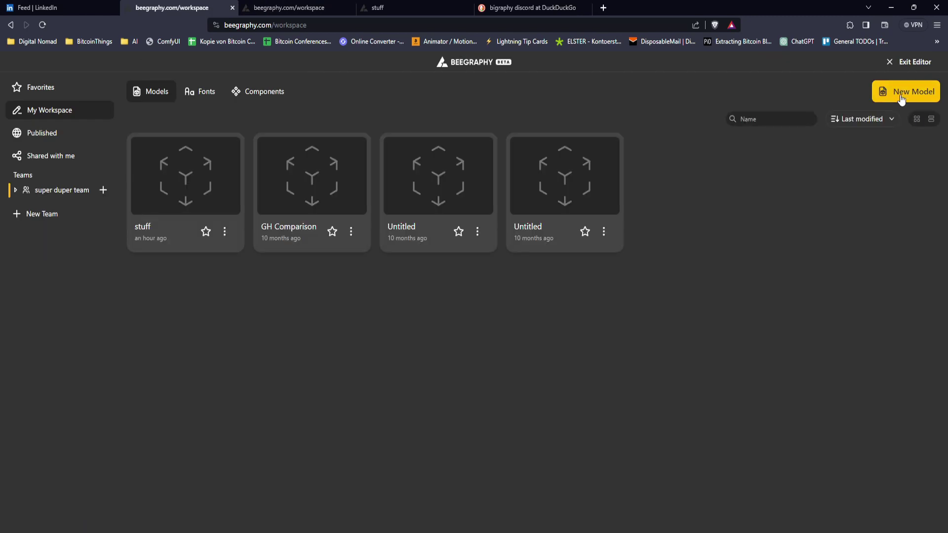
{"action": "left_click", "coordinate": [902, 103]}
{"action": "type", "text": "circle"}
{"action": "key", "text": "Return"}
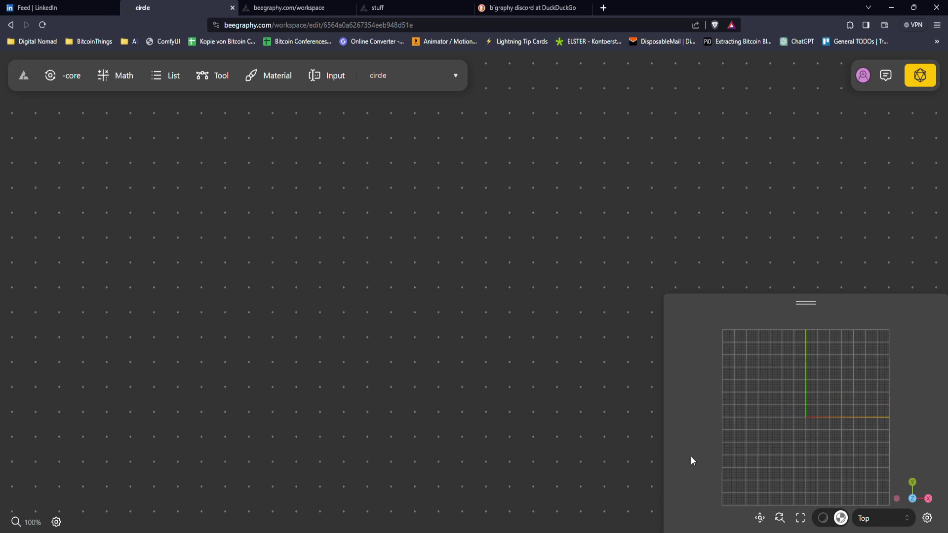
Switch the empty 3D preview to Perspective view and orbit the grid
{"action": "left_click_drag", "start_coordinate": [768, 405], "coordinate": [799, 502]}
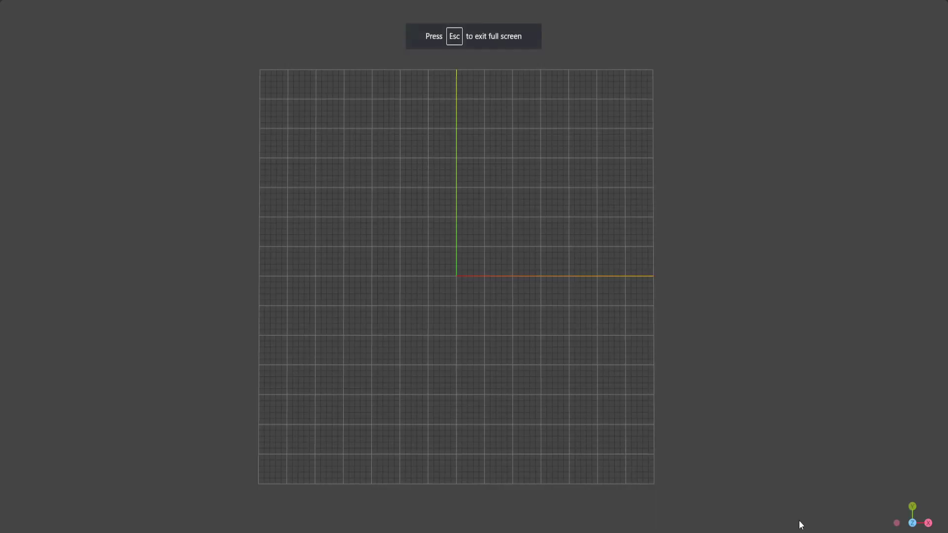
{"action": "key", "text": "Escape"}
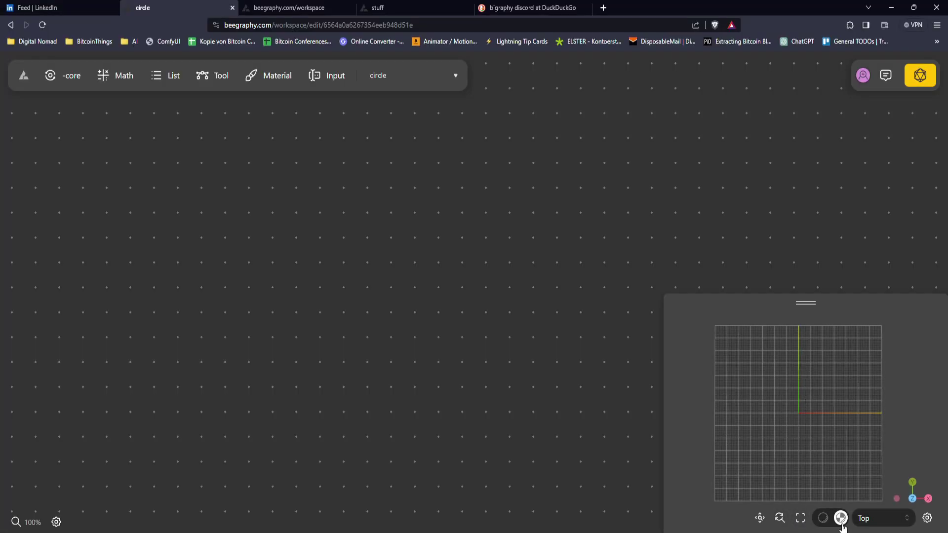
{"action": "left_click", "coordinate": [889, 519]}
{"action": "left_click", "coordinate": [883, 433]}
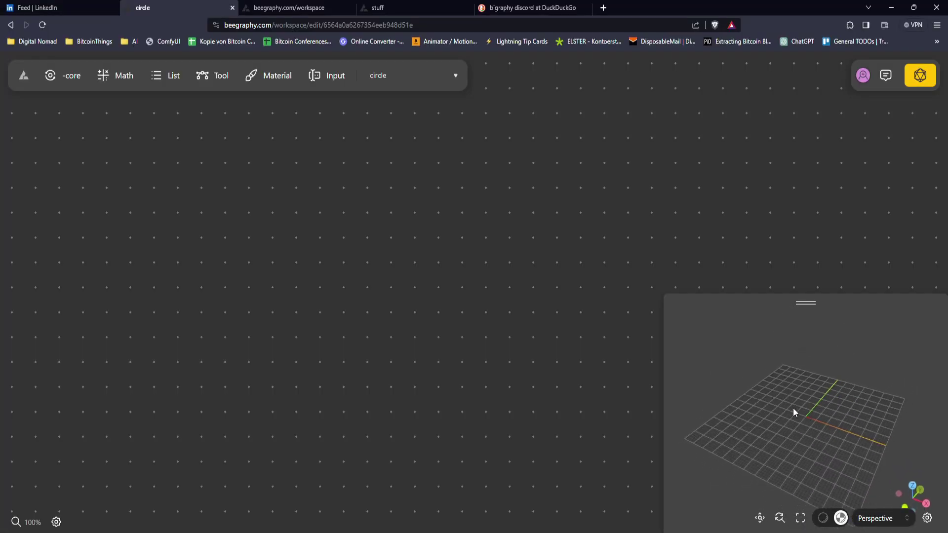
{"action": "left_click_drag", "start_coordinate": [819, 404], "coordinate": [805, 405]}
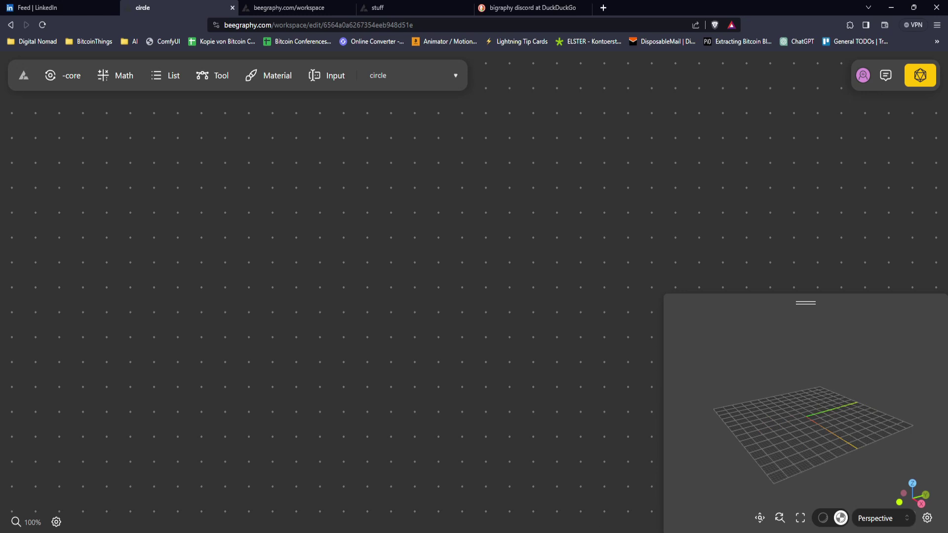
{"action": "mouse_move", "coordinate": [628, 532]}
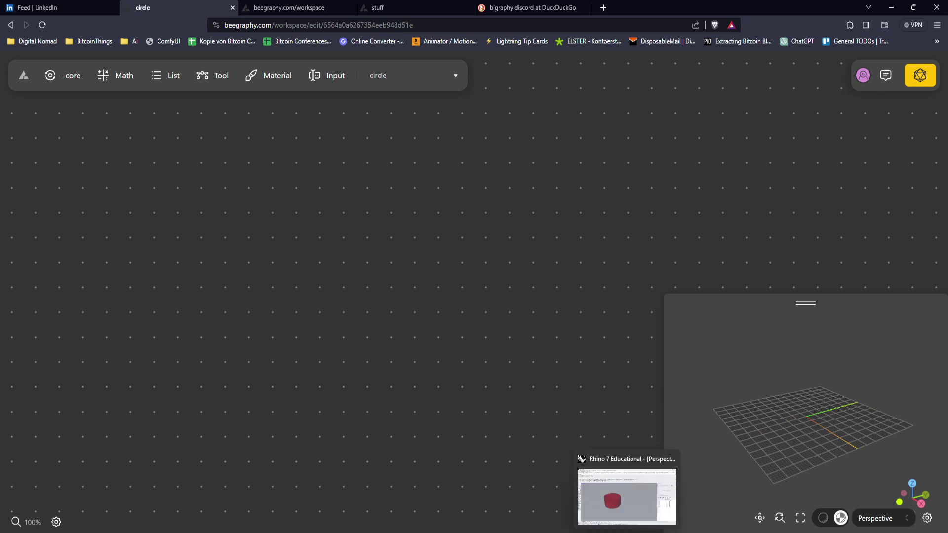
In Grasshopper, inspect the XY Plane, Circle, Extrude and Cap Holes components, ending on the capped cylinder
{"action": "left_click", "coordinate": [627, 496]}
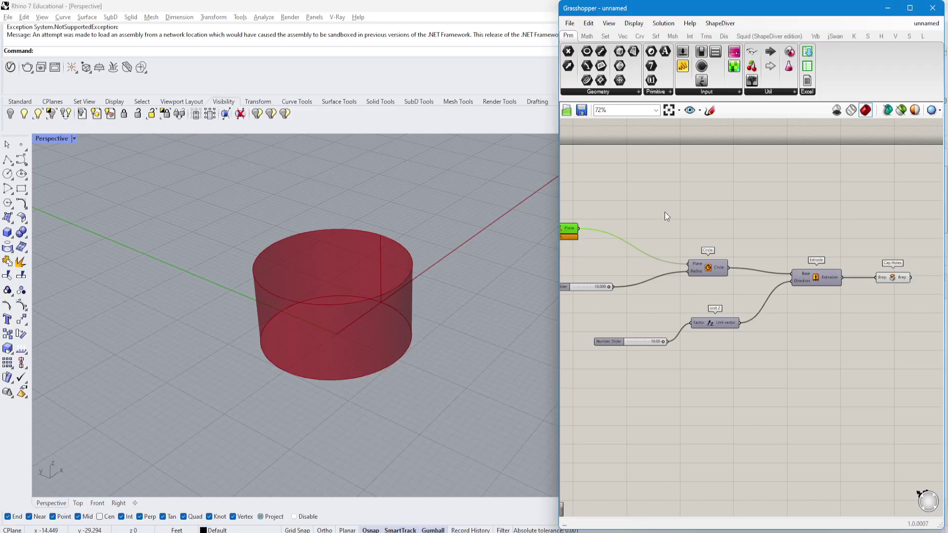
{"action": "right_click_drag", "start_coordinate": [650, 262], "coordinate": [717, 247]}
{"action": "left_click", "coordinate": [637, 212]}
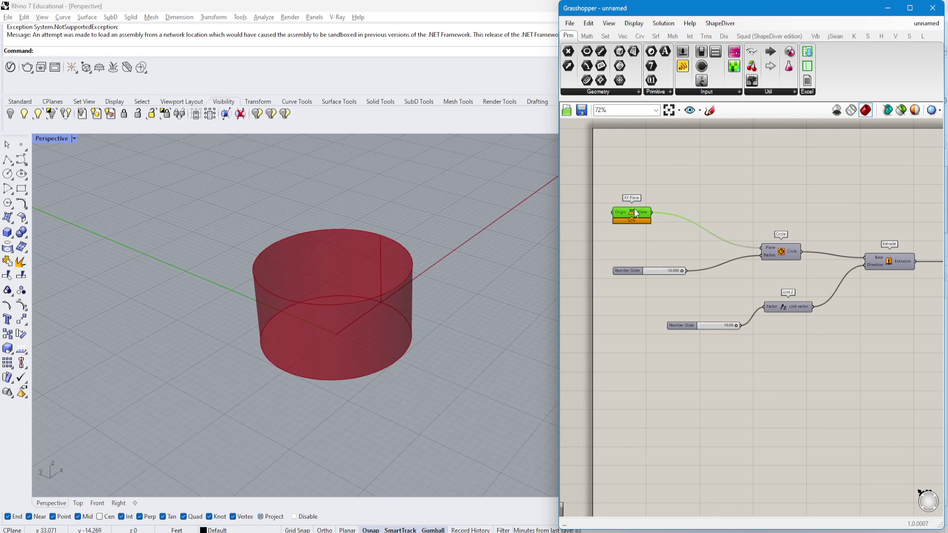
{"action": "left_click", "coordinate": [786, 247]}
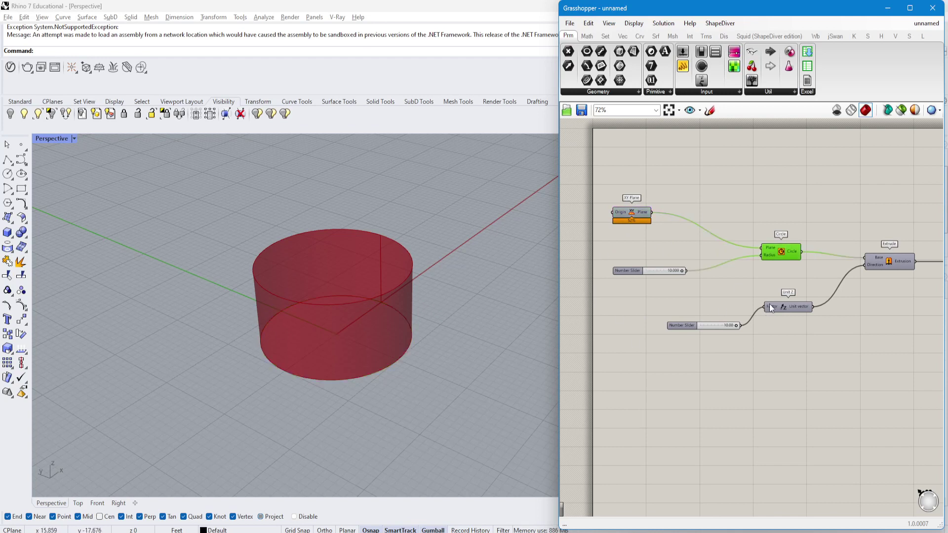
{"action": "right_click_drag", "start_coordinate": [902, 261], "coordinate": [791, 259]}
{"action": "left_click", "coordinate": [795, 261]}
{"action": "left_click", "coordinate": [866, 258]}
{"action": "left_click", "coordinate": [855, 217]}
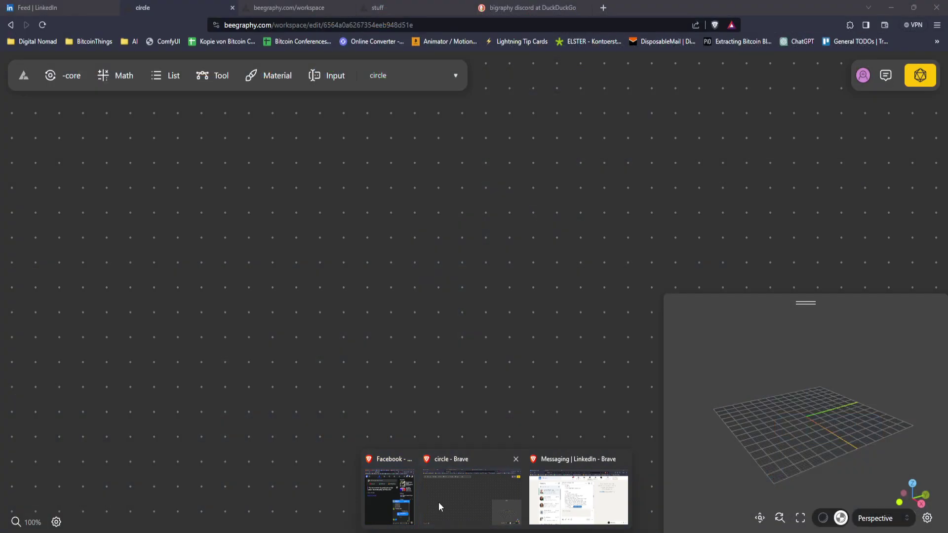
{"action": "left_click", "coordinate": [439, 502]}
{"action": "double_click", "coordinate": [313, 264]}
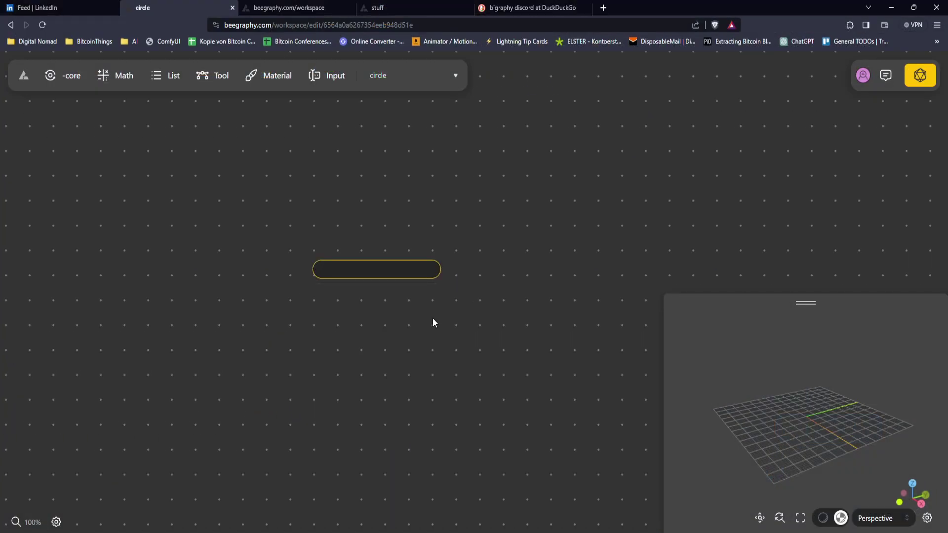
{"action": "left_click", "coordinate": [414, 338]}
{"action": "left_click_drag", "start_coordinate": [396, 273], "coordinate": [451, 252]}
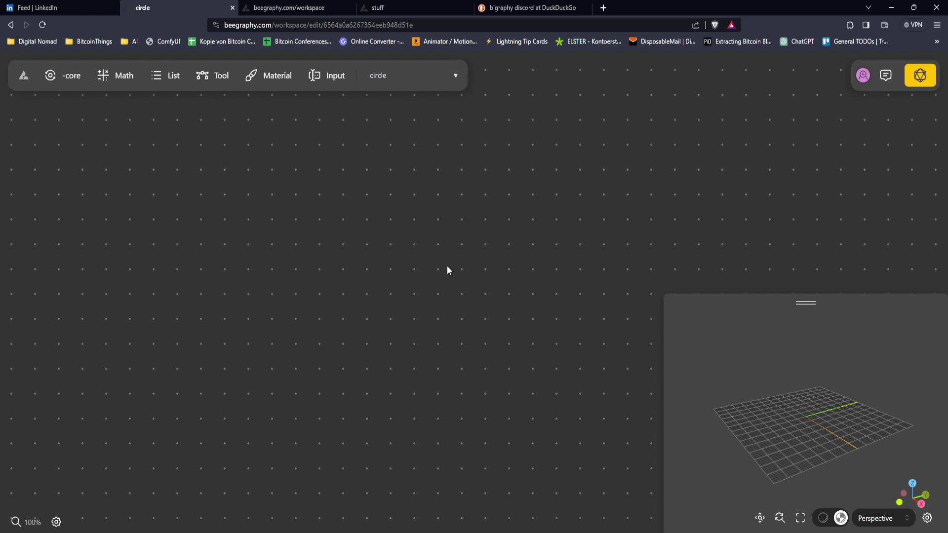
{"action": "double_click", "coordinate": [389, 256]}
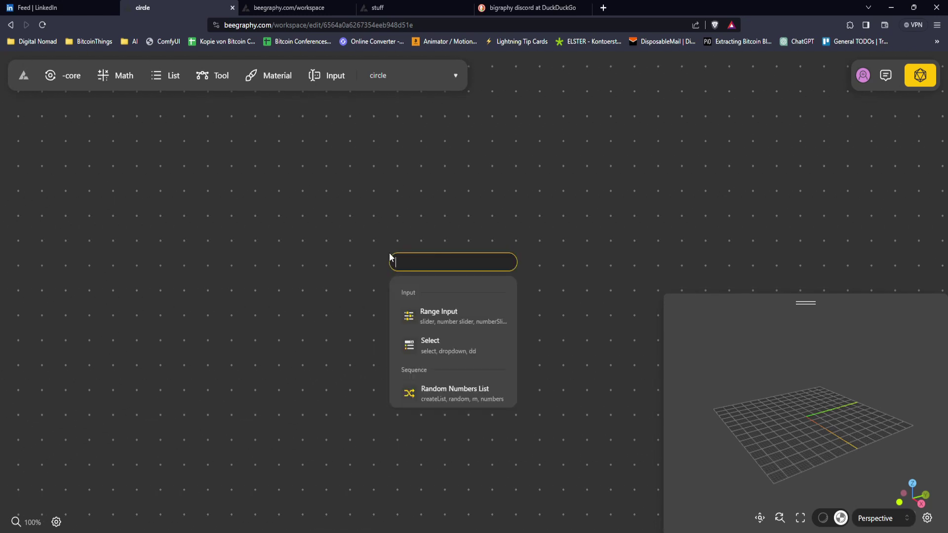
{"action": "type", "text": "c"}
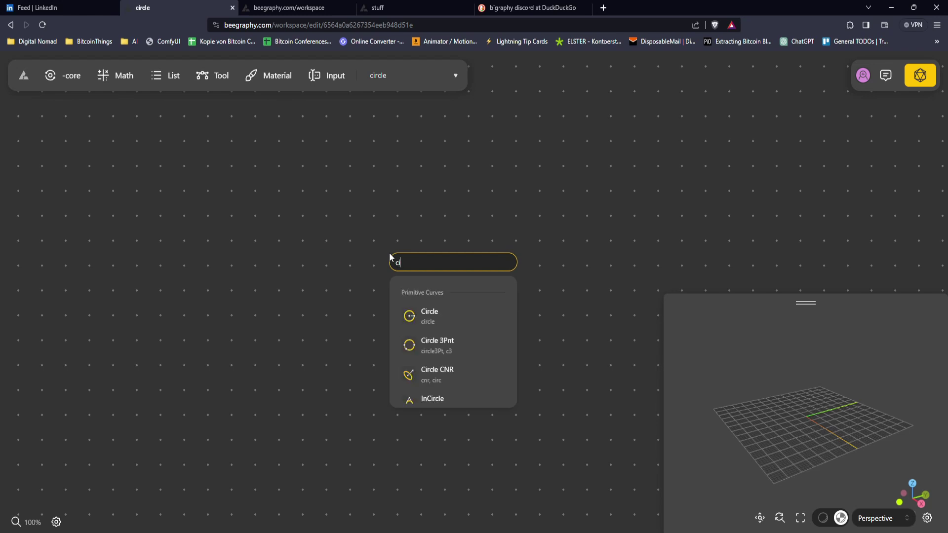
{"action": "key", "text": "BackSpace"}
{"action": "left_click", "coordinate": [205, 77]}
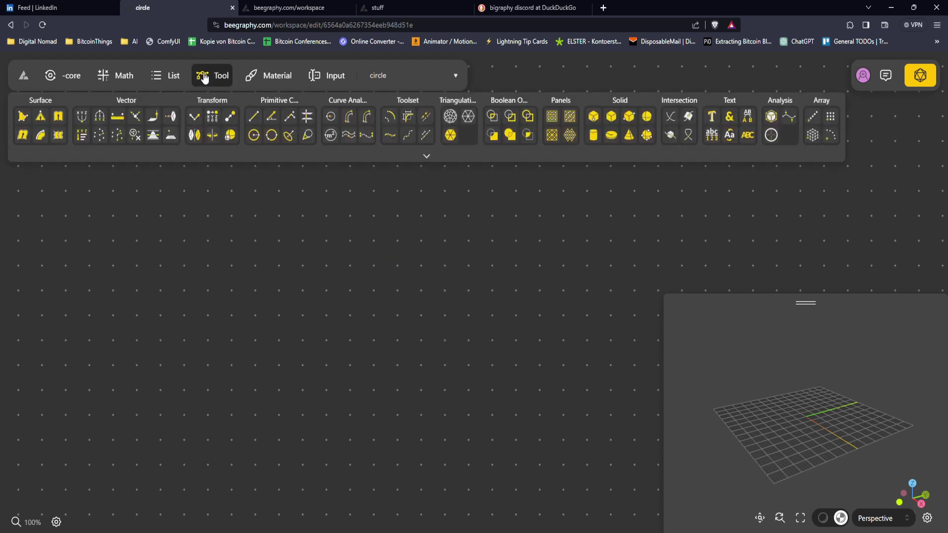
{"action": "left_click", "coordinate": [129, 78]}
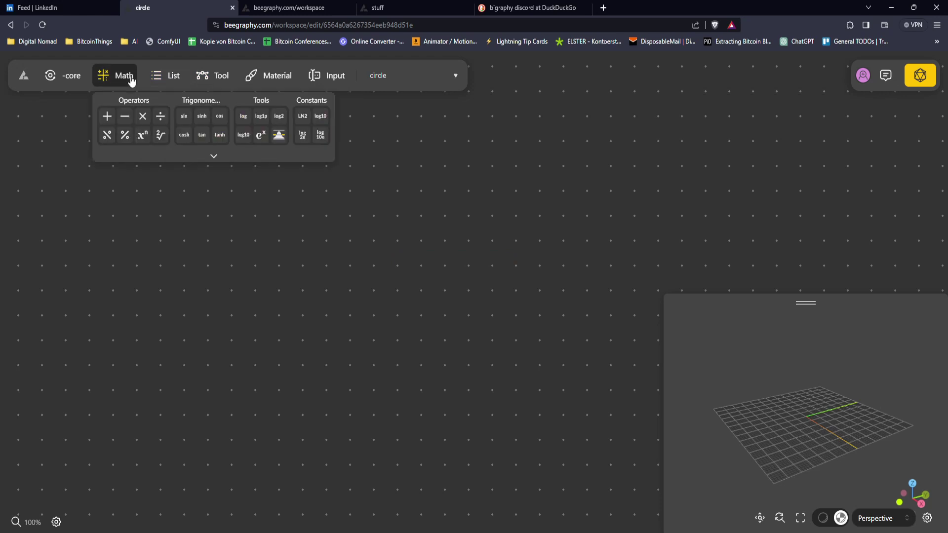
{"action": "left_click", "coordinate": [64, 77]}
{"action": "left_click", "coordinate": [180, 79]}
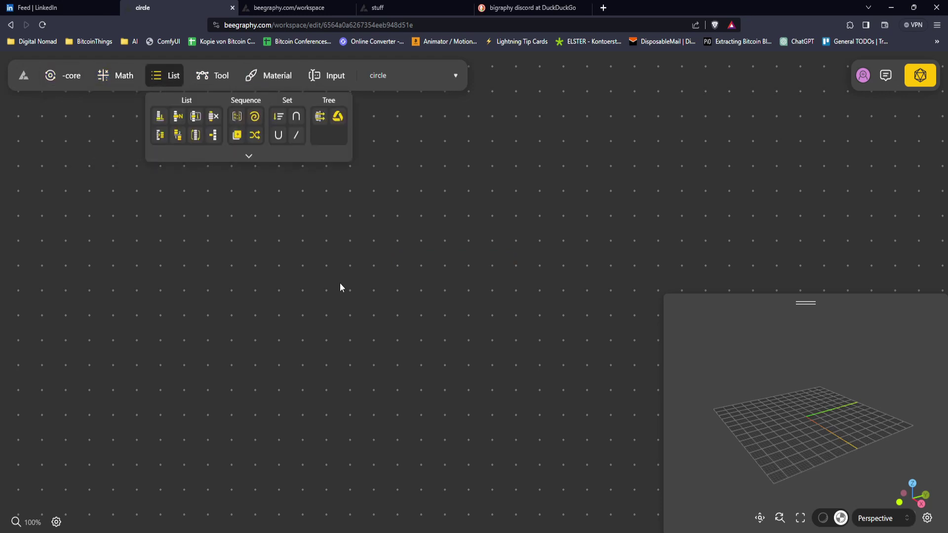
{"action": "double_click", "coordinate": [340, 284]}
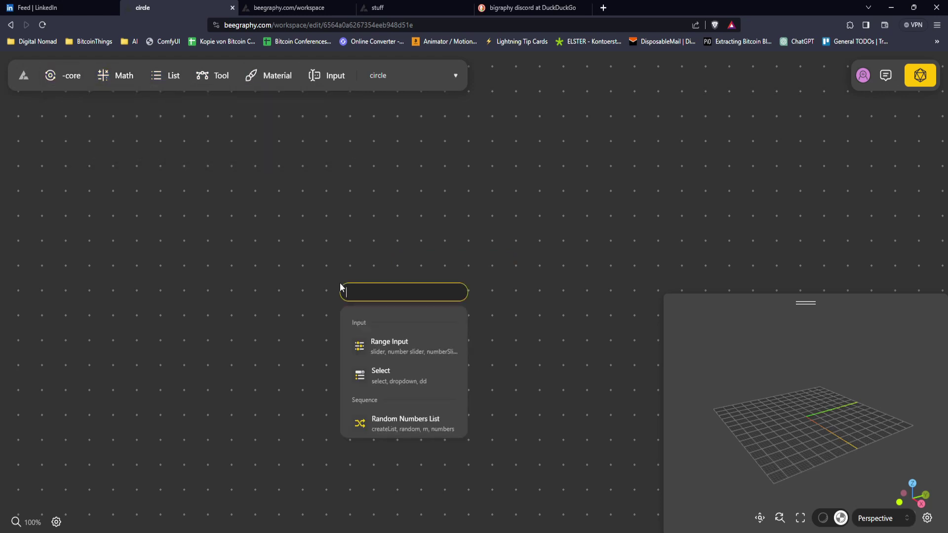
{"action": "left_click", "coordinate": [345, 239]}
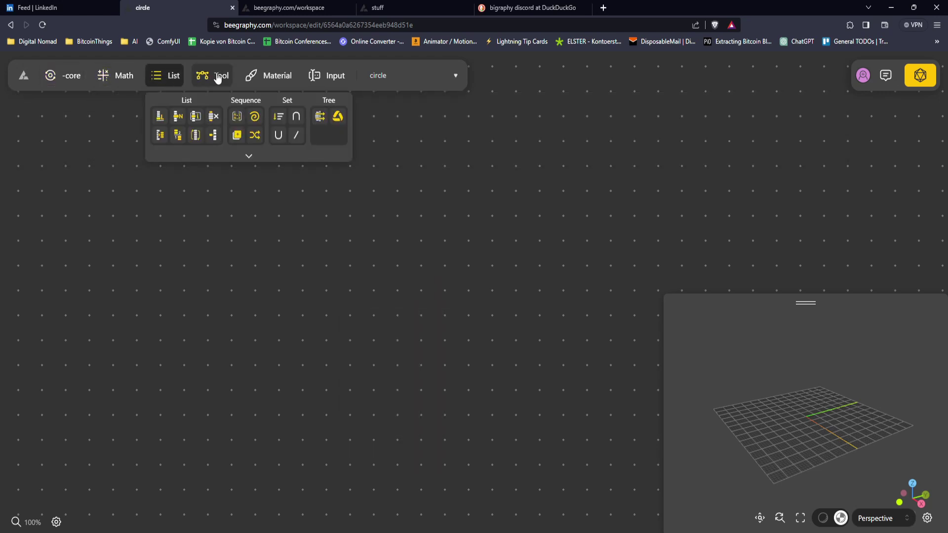
{"action": "mouse_move", "coordinate": [217, 76]}
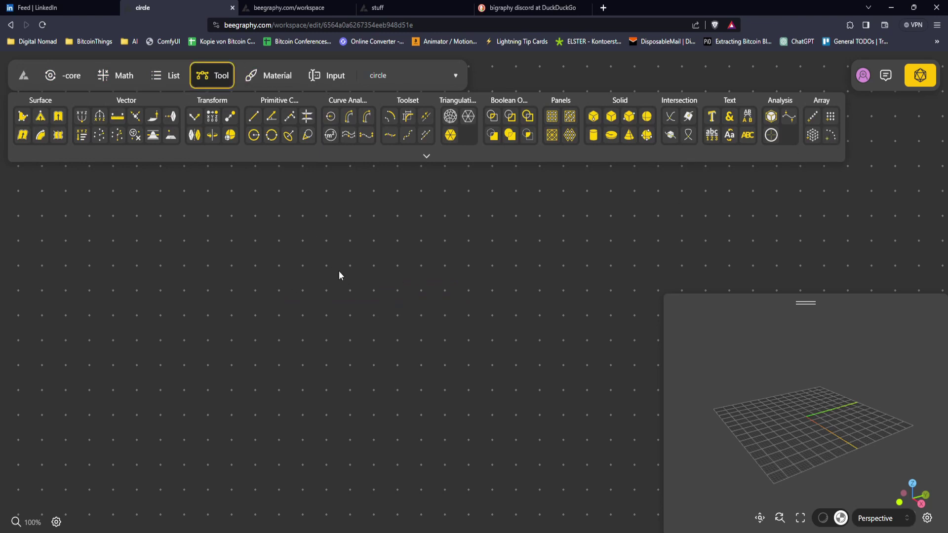
Add a Circle node via the 'cir' search and position it on the canvas
{"action": "double_click", "coordinate": [298, 240]}
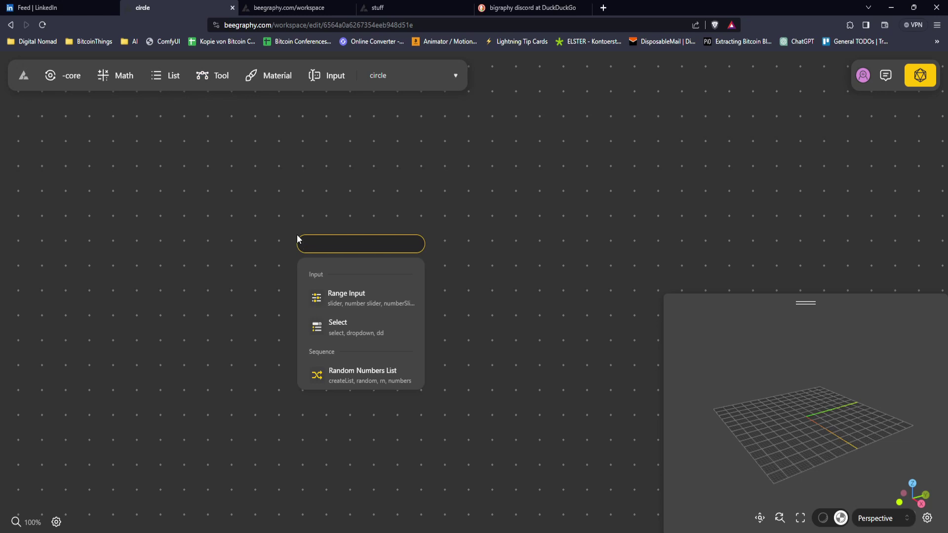
{"action": "type", "text": "circl"}
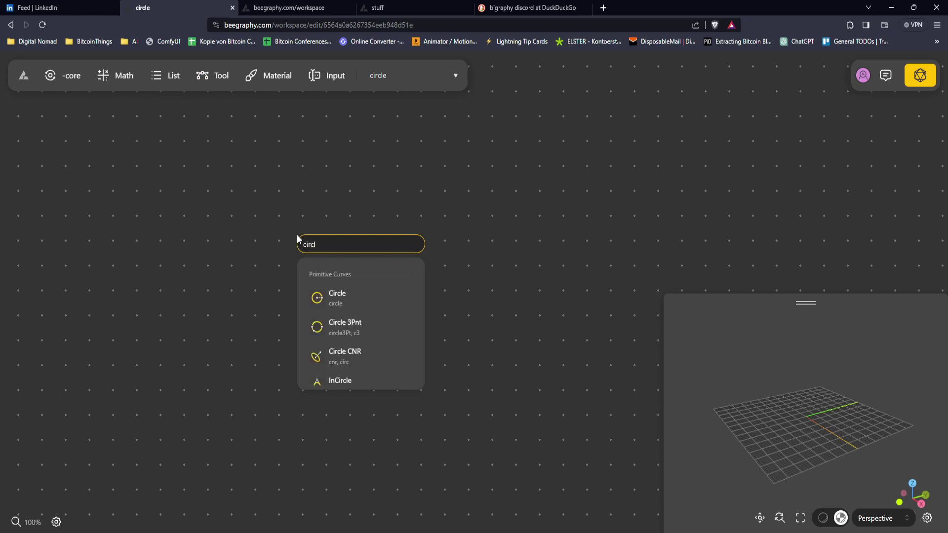
{"action": "left_click", "coordinate": [327, 304]}
{"action": "mouse_move", "coordinate": [362, 255]}
{"action": "left_mouse_down"}
{"action": "mouse_move", "coordinate": [437, 193]}
{"action": "mouse_move", "coordinate": [392, 189]}
{"action": "left_mouse_up"}
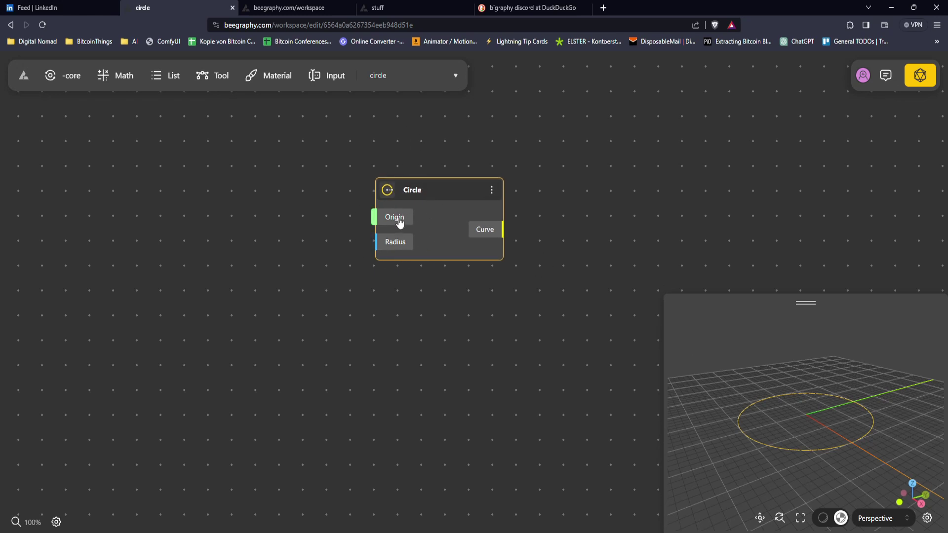
{"action": "left_click", "coordinate": [281, 273]}
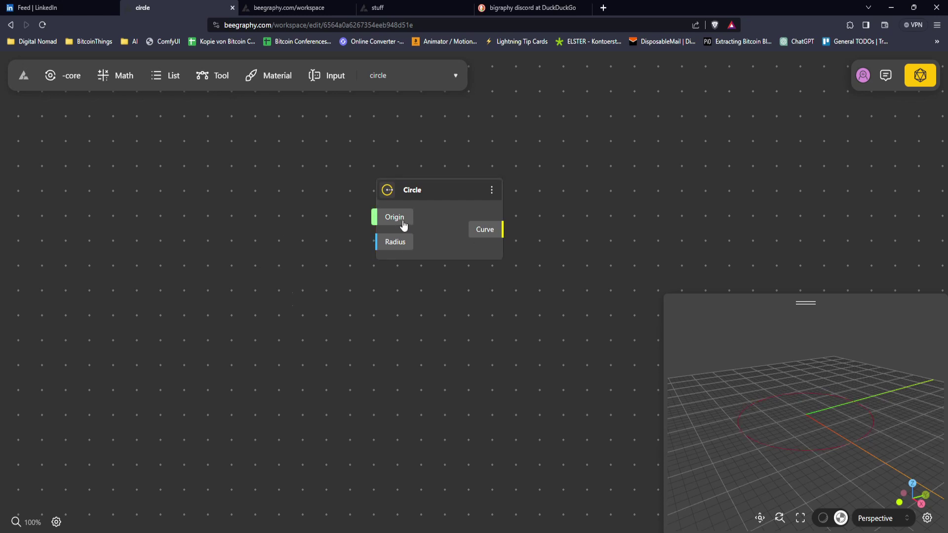
{"action": "left_click", "coordinate": [491, 190]}
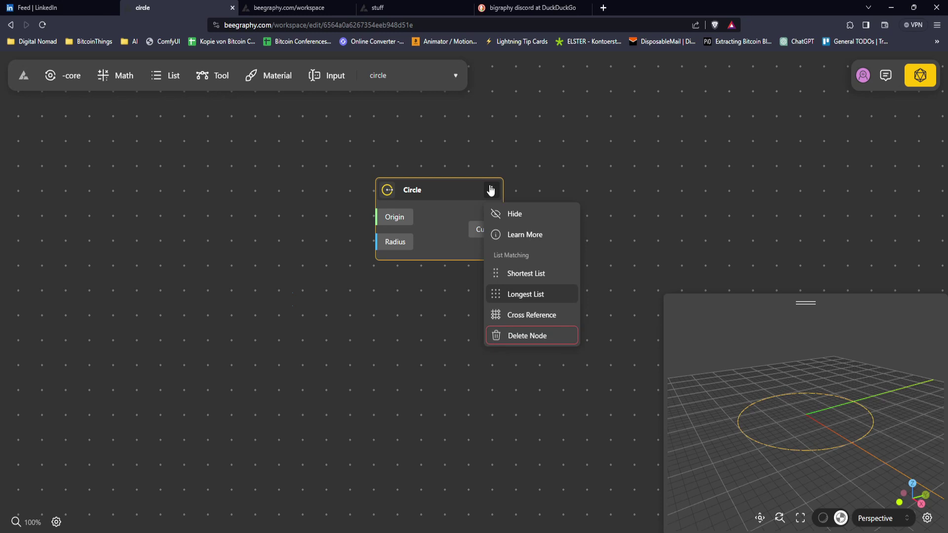
Add a PlaneXY node left of the Circle and wire its plane into the Origin input
{"action": "double_click", "coordinate": [216, 221]}
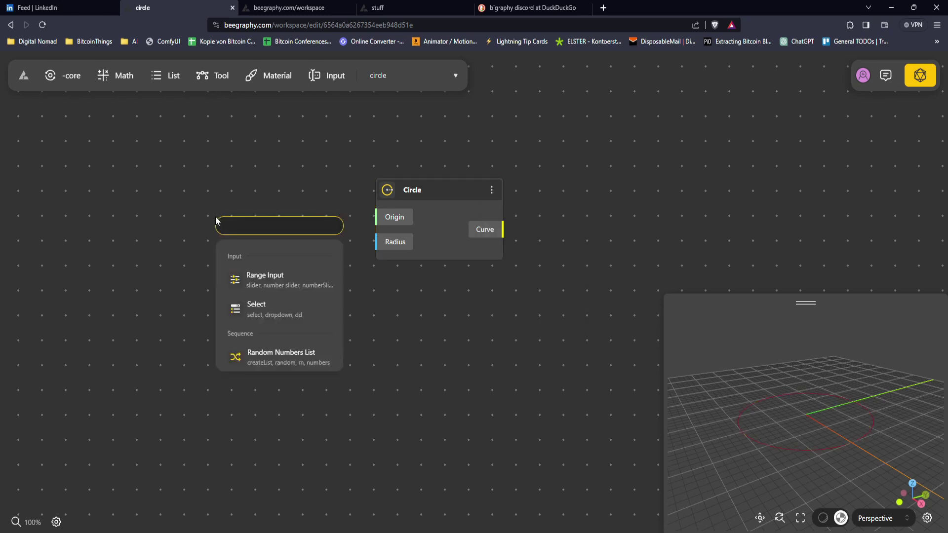
{"action": "type", "text": "plane"}
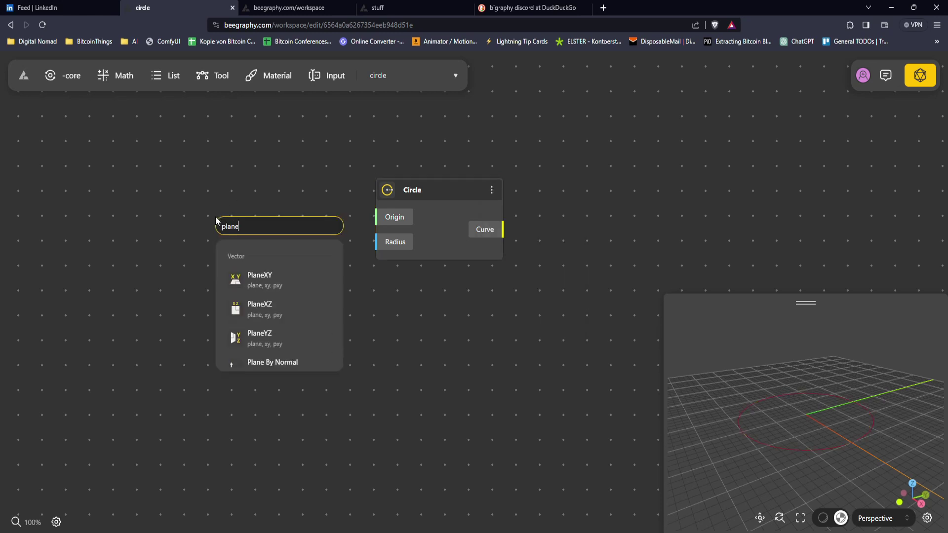
{"action": "left_click", "coordinate": [277, 277]}
{"action": "left_click_drag", "start_coordinate": [278, 244], "coordinate": [271, 201]}
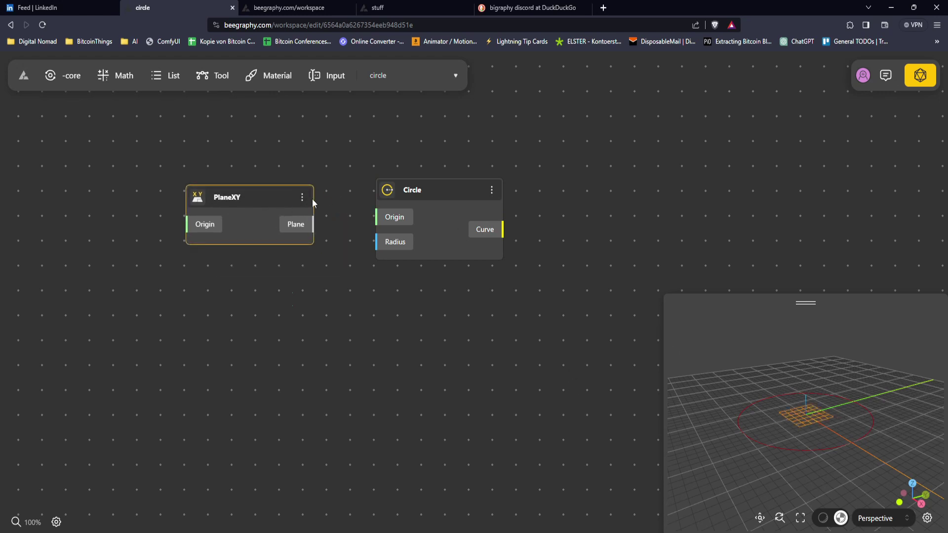
{"action": "left_click_drag", "start_coordinate": [314, 225], "coordinate": [374, 217]}
Compare against Grasshopper's Circle component in Rhino, then bring the BeeGraphy browser back
{"action": "mouse_move", "coordinate": [627, 532]}
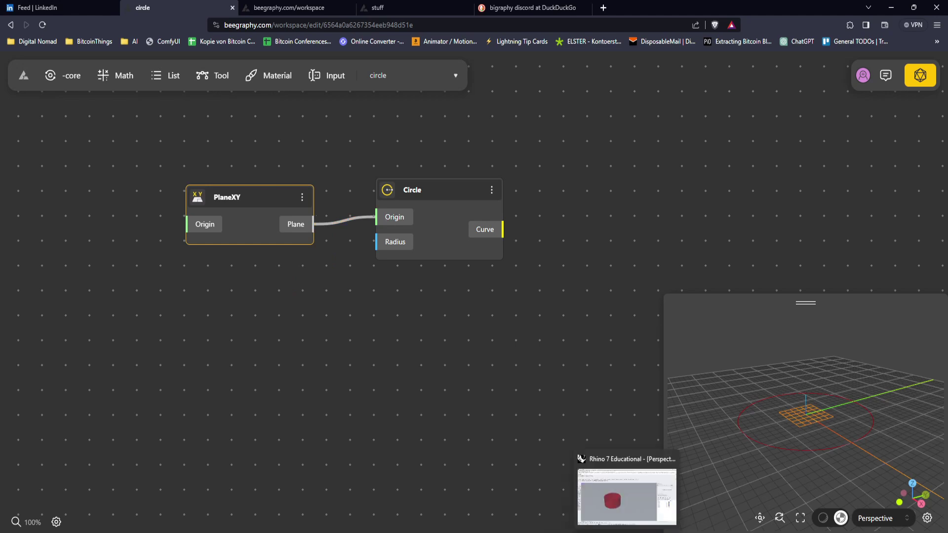
{"action": "left_click", "coordinate": [627, 496]}
{"action": "scroll", "coordinate": [810, 278], "scroll_direction": "up", "scroll_amount": 3}
{"action": "scroll", "coordinate": [687, 256], "scroll_direction": "up", "scroll_amount": 2}
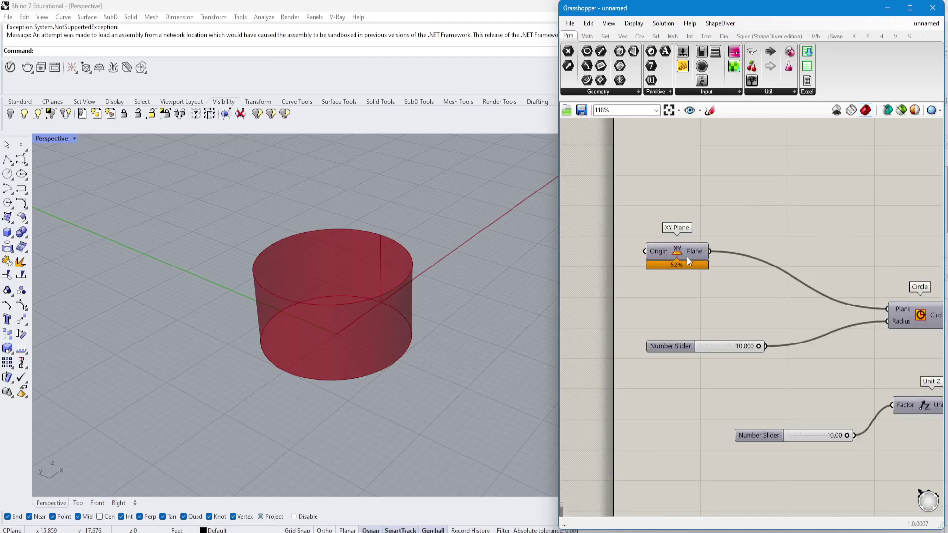
{"action": "scroll", "coordinate": [361, 352], "scroll_direction": "up", "scroll_amount": 6}
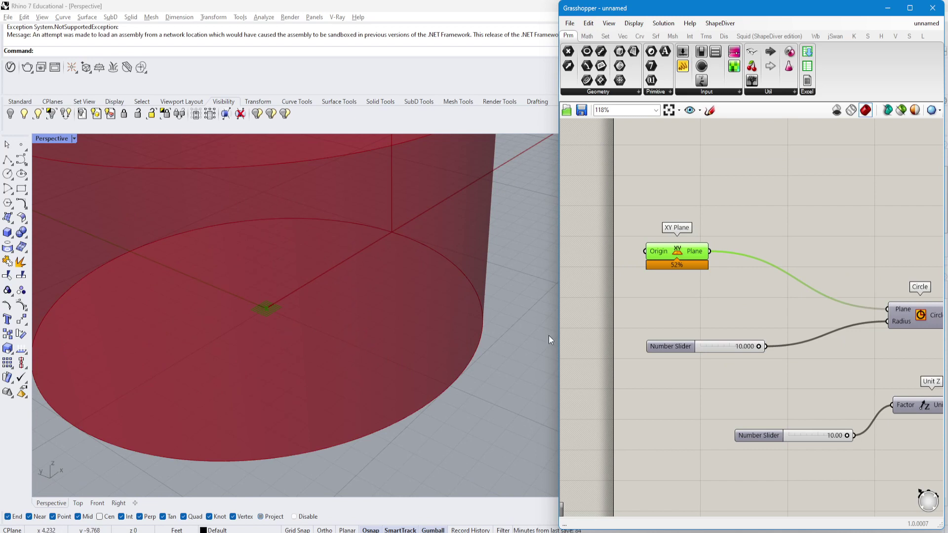
{"action": "right_click_drag", "start_coordinate": [939, 325], "coordinate": [855, 298]}
{"action": "left_click", "coordinate": [855, 297]}
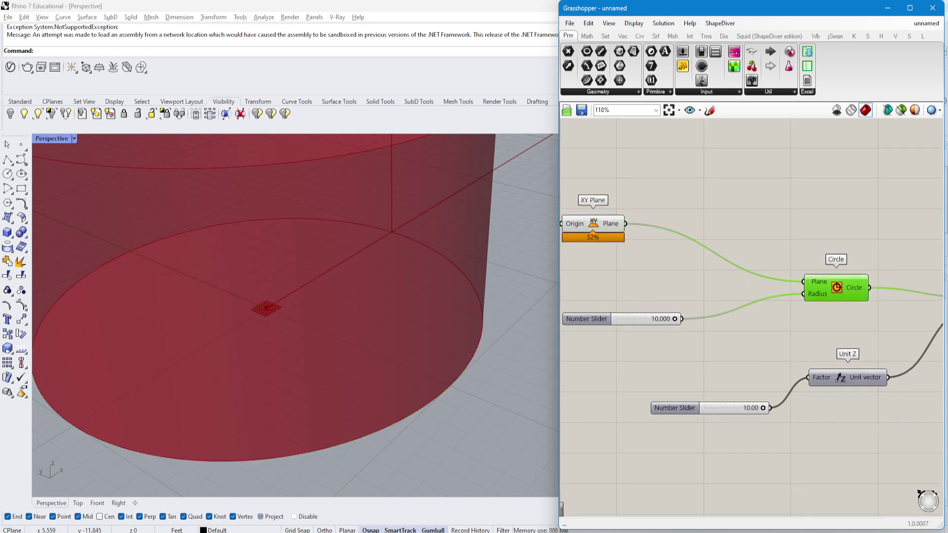
{"action": "mouse_move", "coordinate": [496, 527]}
{"action": "left_click", "coordinate": [456, 496]}
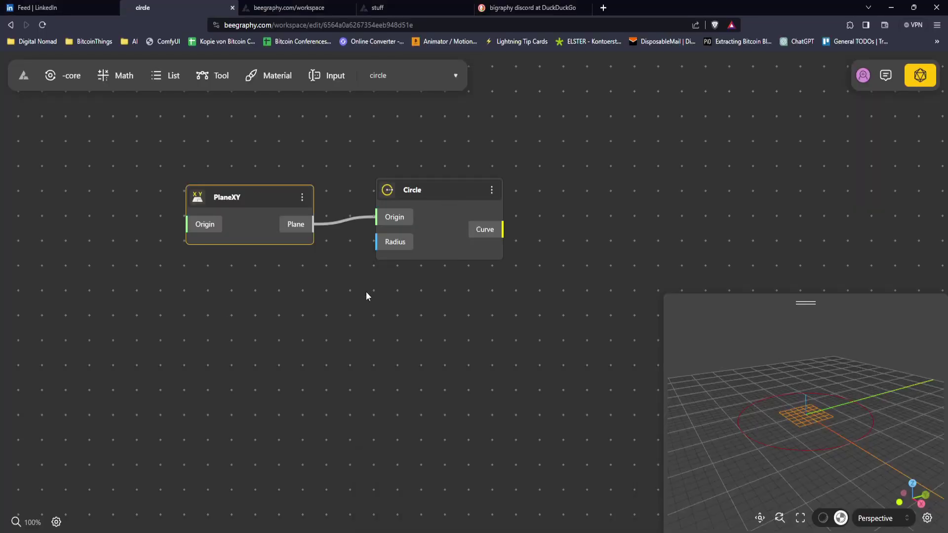
Add a Range Input slider from the input nodes list and place it below PlaneXY
{"action": "double_click", "coordinate": [281, 302]}
{"action": "type", "text": "para"}
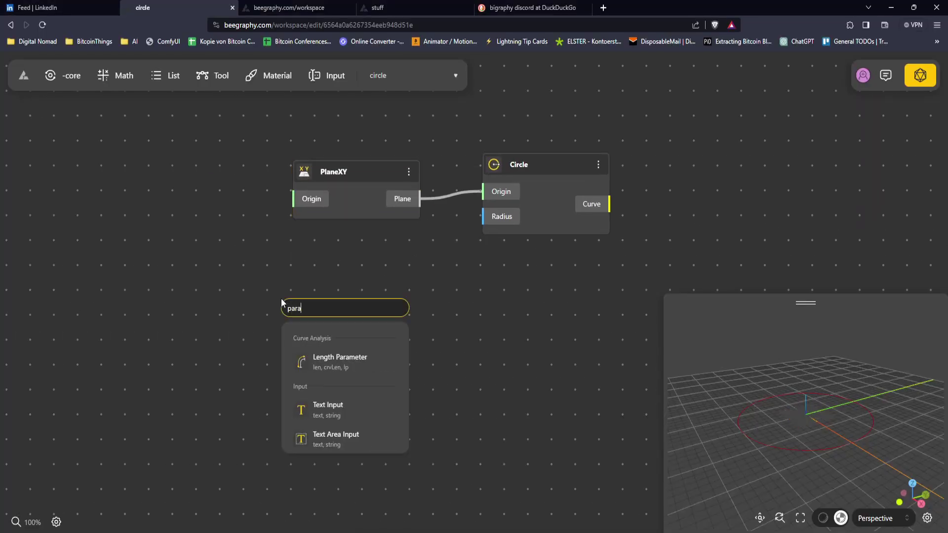
{"action": "type", "text": "meter"}
{"action": "scroll", "coordinate": [353, 420], "scroll_direction": "down", "scroll_amount": 1}
{"action": "scroll", "coordinate": [353, 421], "scroll_direction": "down", "scroll_amount": 1}
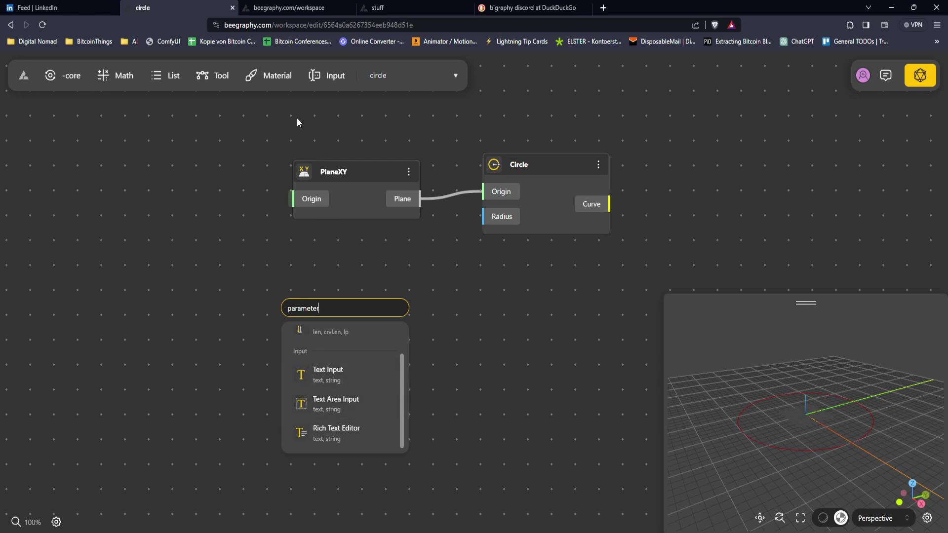
{"action": "key", "text": "Escape"}
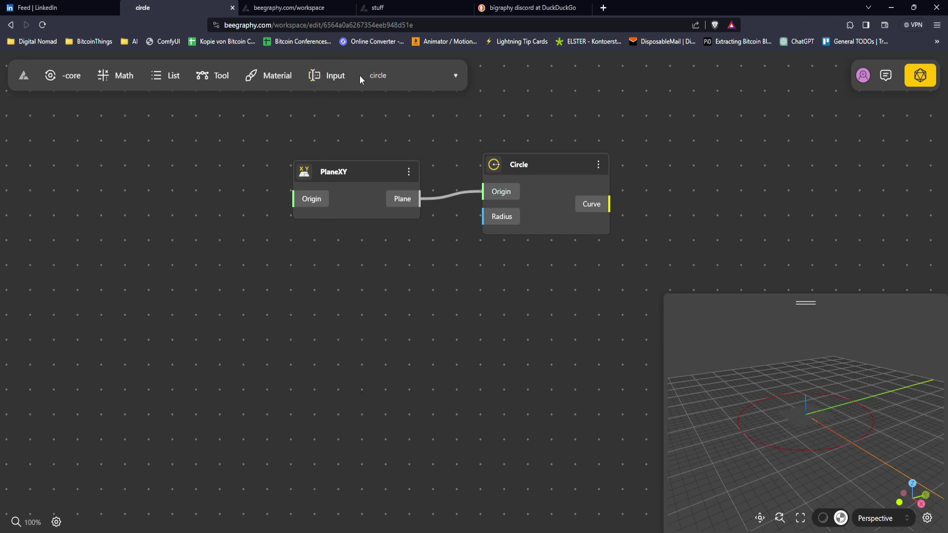
{"action": "left_click", "coordinate": [328, 81]}
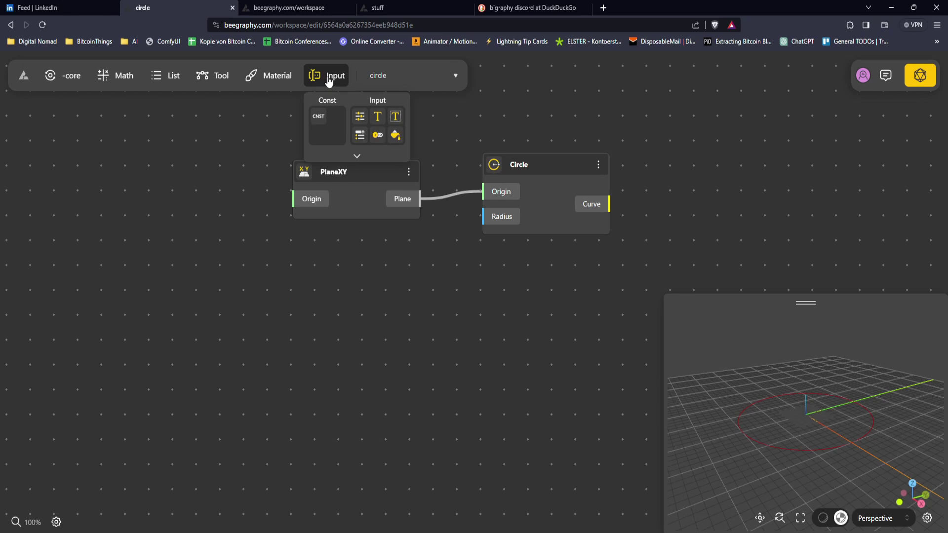
{"action": "left_click", "coordinate": [360, 117]}
{"action": "left_click_drag", "start_coordinate": [386, 122], "coordinate": [311, 322]}
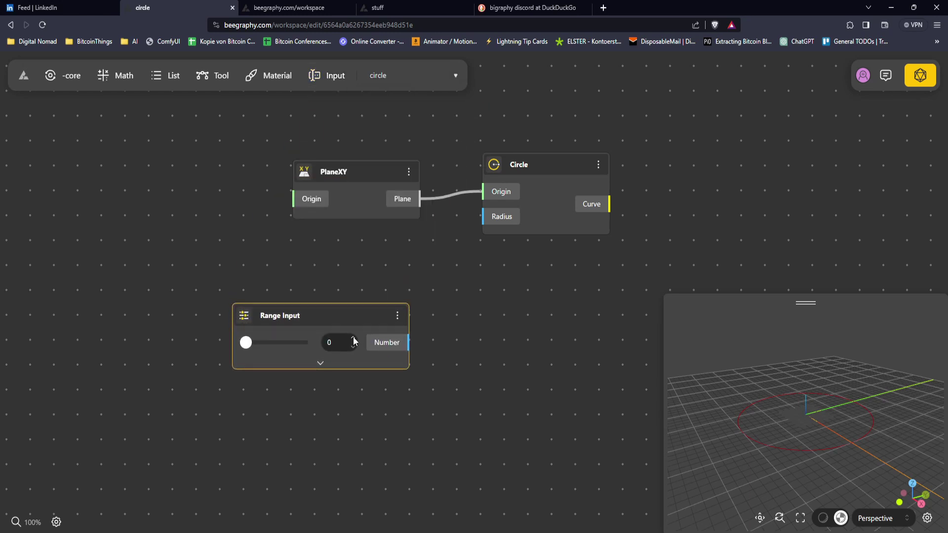
{"action": "mouse_move", "coordinate": [262, 348]}
{"action": "left_mouse_down"}
{"action": "mouse_move", "coordinate": [307, 343]}
{"action": "mouse_move", "coordinate": [269, 343]}
{"action": "left_mouse_up"}
Set the slider's maximum to 9.1, checking Grasshopper's slider properties for comparison
{"action": "left_click", "coordinate": [321, 364]}
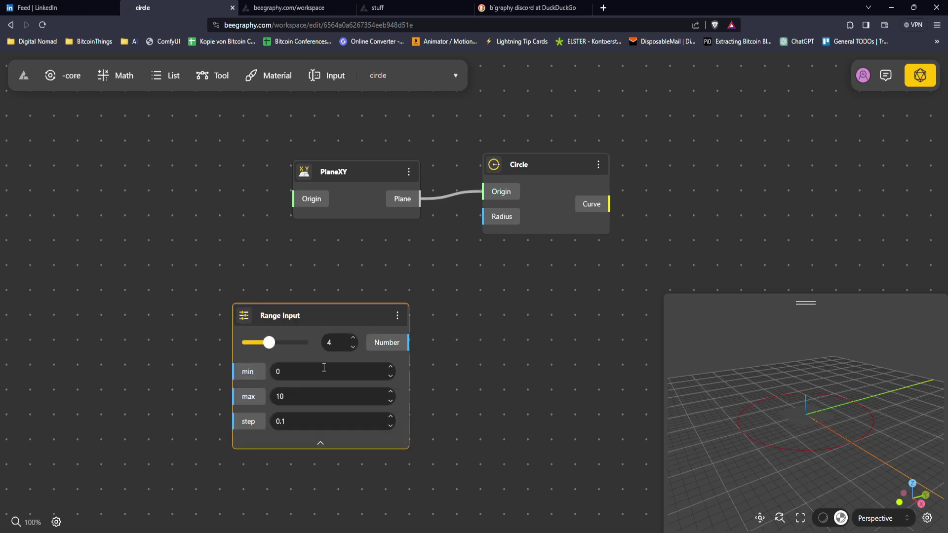
{"action": "left_click", "coordinate": [391, 401]}
{"action": "type", "text": ".2"}
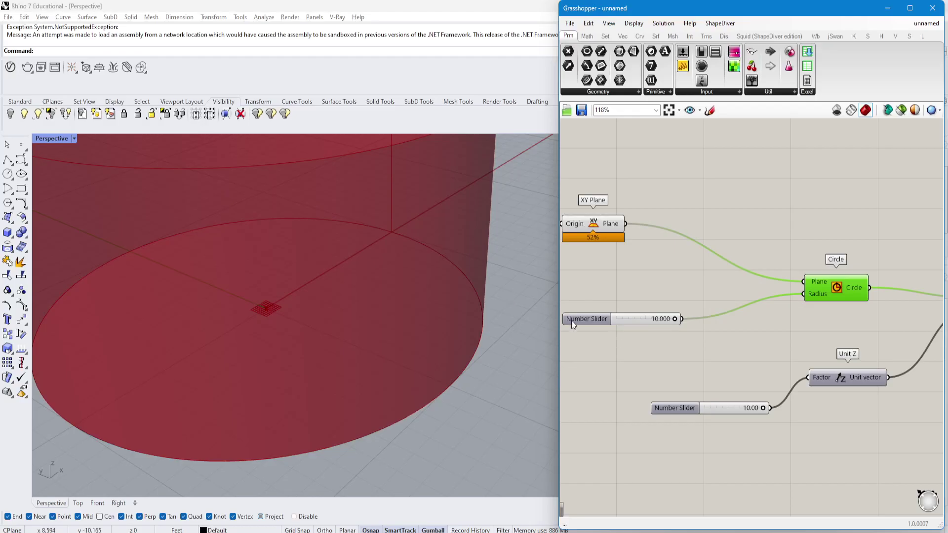
{"action": "double_click", "coordinate": [571, 321]}
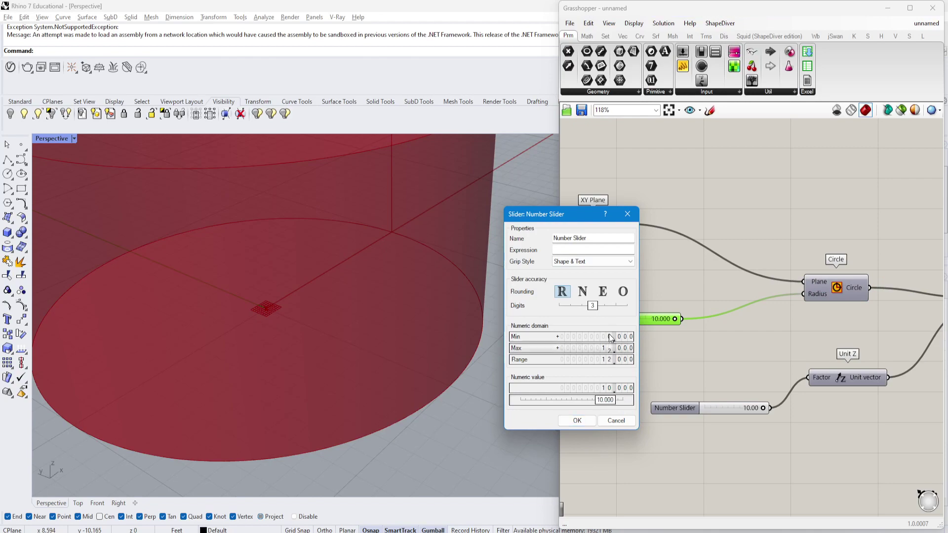
{"action": "left_click", "coordinate": [577, 420]}
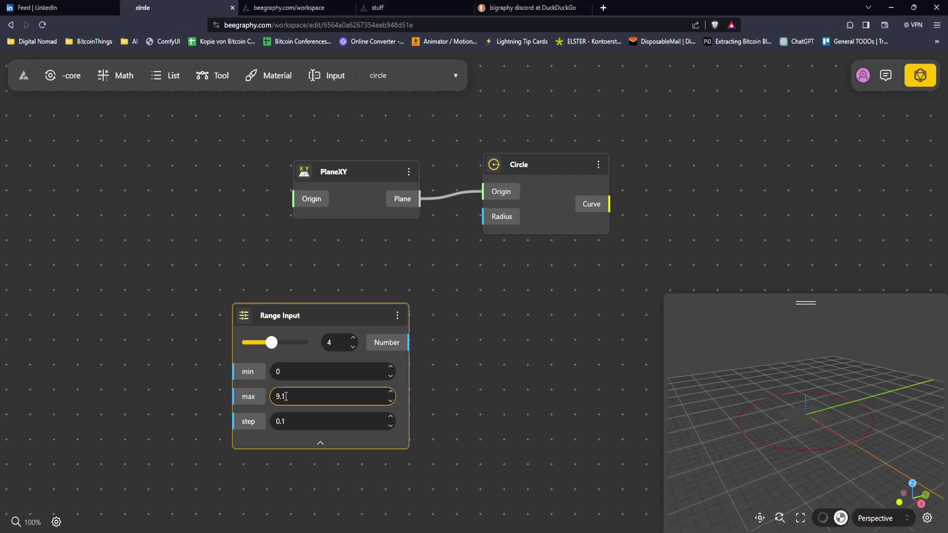
{"action": "left_click", "coordinate": [320, 443]}
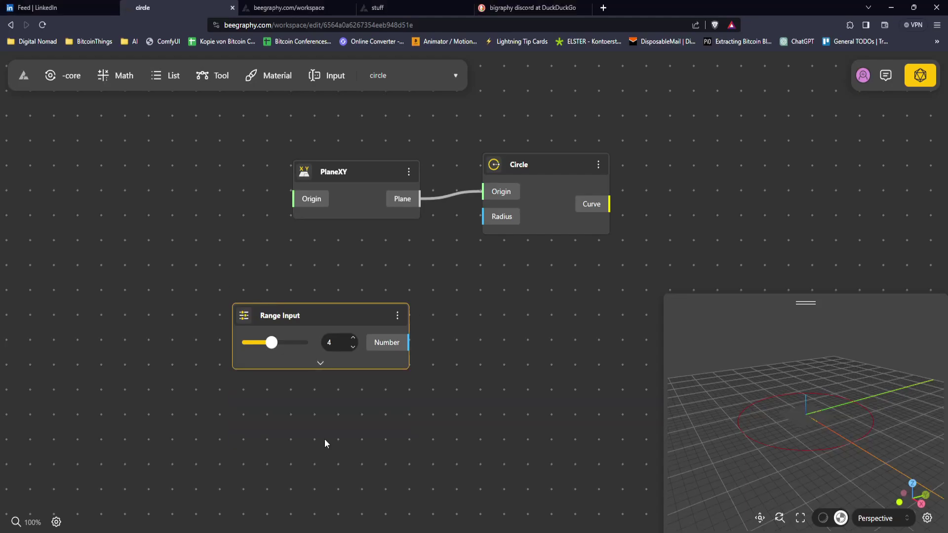
Wire the slider's Number into the Circle's Radius and set it to 8.6
{"action": "left_click_drag", "start_coordinate": [411, 342], "coordinate": [483, 216]}
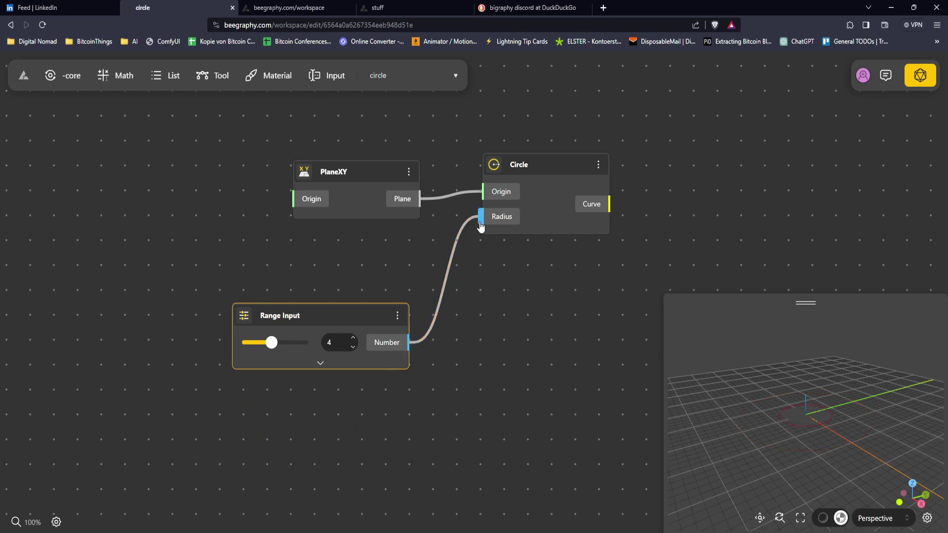
{"action": "scroll", "coordinate": [487, 291], "scroll_direction": "right", "scroll_amount": 3}
{"action": "left_click_drag", "start_coordinate": [190, 342], "coordinate": [217, 342]}
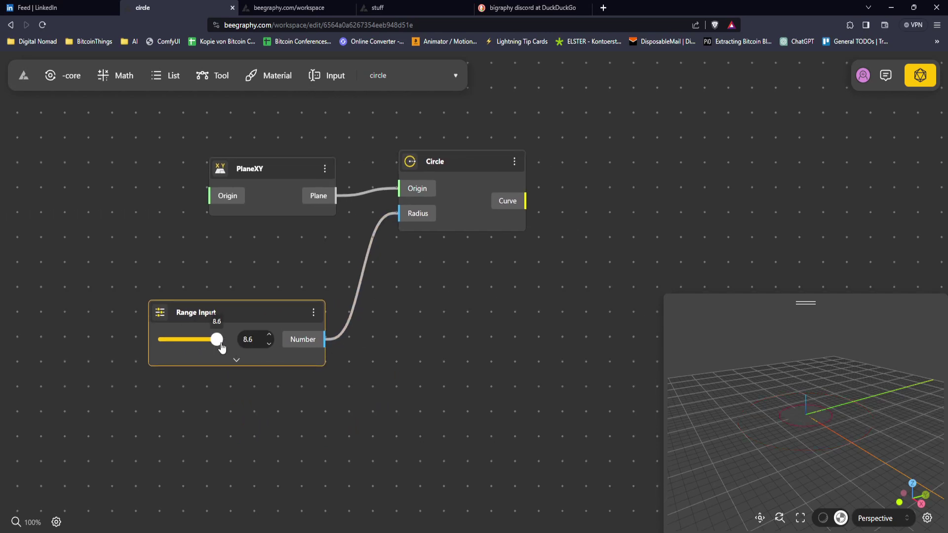
{"action": "scroll", "coordinate": [517, 336], "scroll_direction": "right", "scroll_amount": 2}
{"action": "left_click", "coordinate": [230, 159]}
{"action": "left_click", "coordinate": [574, 144]}
{"action": "scroll", "coordinate": [520, 241], "scroll_direction": "right", "scroll_amount": 2}
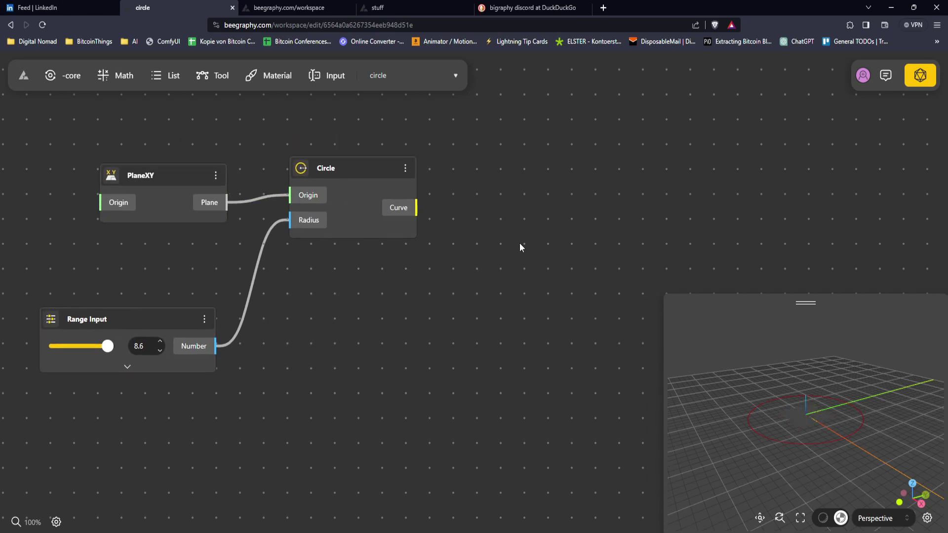
Add an Extrude Curve node and feed the circle curve into it
{"action": "double_click", "coordinate": [535, 222]}
{"action": "type", "text": "extrude"}
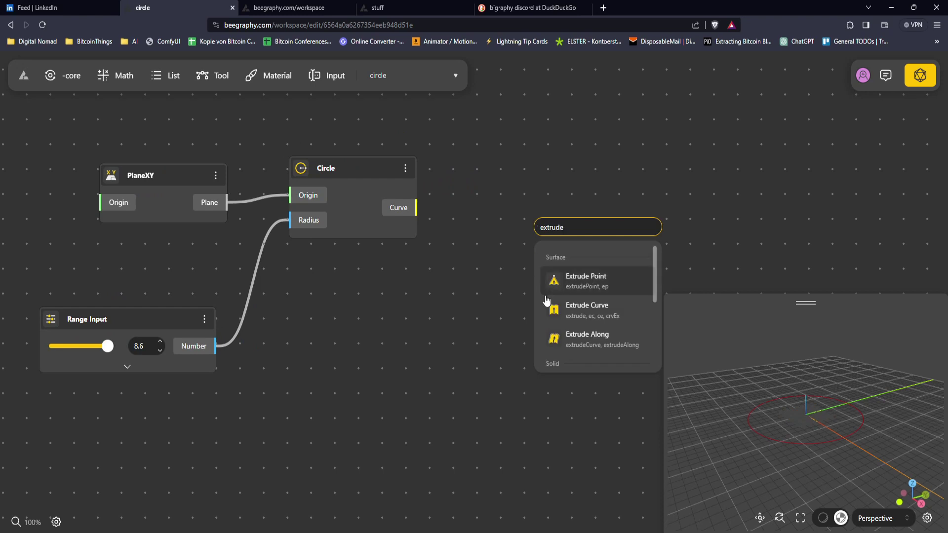
{"action": "left_click", "coordinate": [587, 310]}
{"action": "left_click_drag", "start_coordinate": [598, 233], "coordinate": [627, 182]}
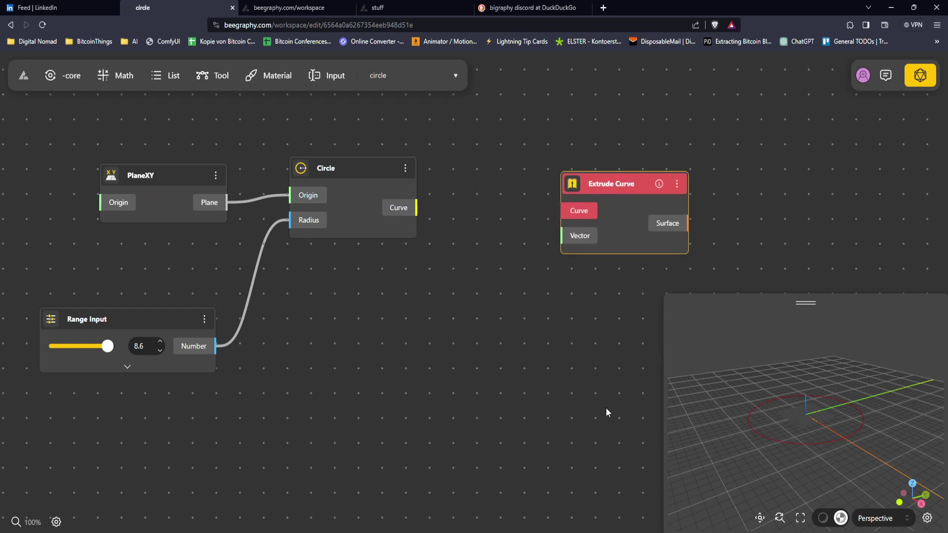
{"action": "left_click_drag", "start_coordinate": [417, 208], "coordinate": [568, 217]}
{"action": "mouse_move", "coordinate": [807, 402]}
{"action": "left_mouse_down"}
{"action": "mouse_move", "coordinate": [805, 410]}
{"action": "mouse_move", "coordinate": [768, 392]}
{"action": "mouse_move", "coordinate": [802, 392]}
{"action": "left_mouse_up"}
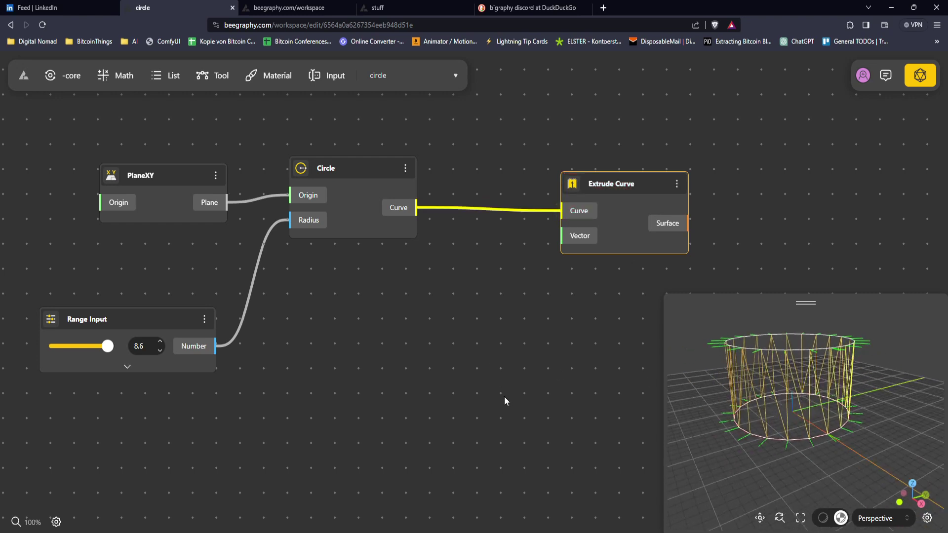
Add a VectorZ node and use it as the extrusion direction
{"action": "double_click", "coordinate": [431, 401]}
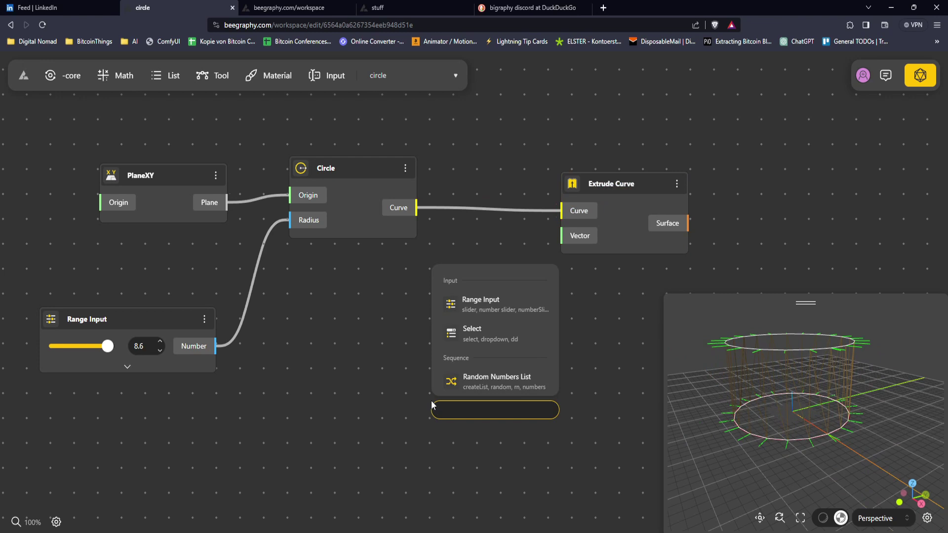
{"action": "type", "text": "vec"}
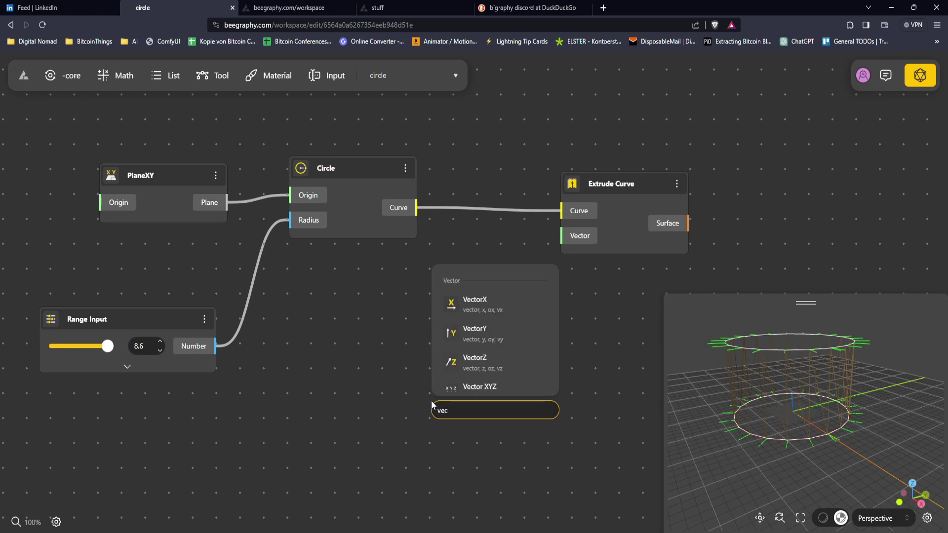
{"action": "left_click", "coordinate": [489, 363]}
{"action": "left_click_drag", "start_coordinate": [504, 403], "coordinate": [488, 352]}
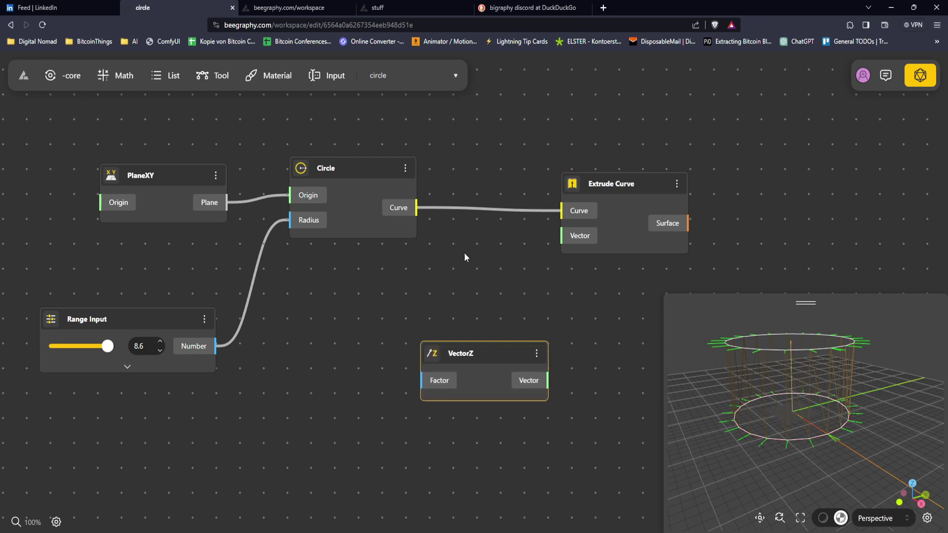
{"action": "left_click_drag", "start_coordinate": [548, 380], "coordinate": [562, 236]}
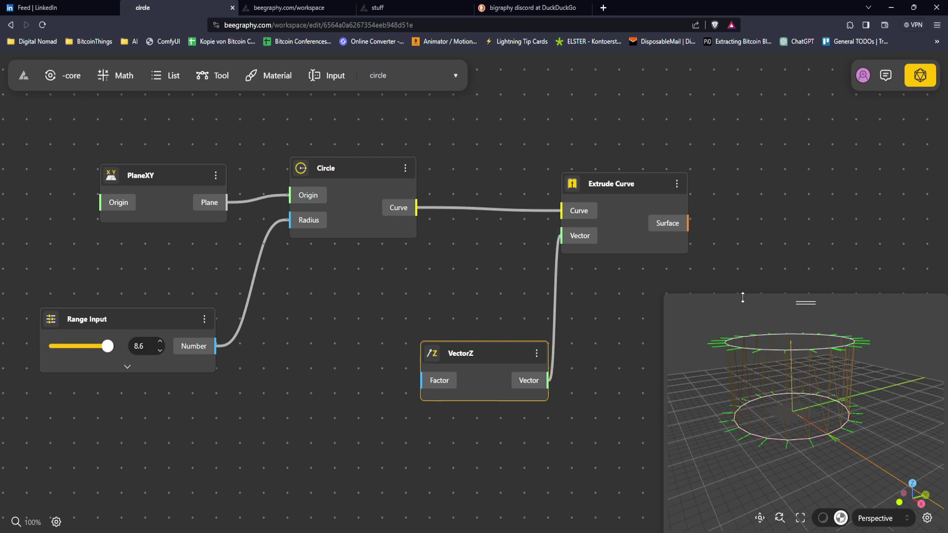
Duplicate the Range Input slider, wire it to the extrusion and set it to 9.1
{"action": "left_click", "coordinate": [132, 321]}
{"action": "left_click_drag", "start_coordinate": [268, 400], "coordinate": [328, 351]}
{"action": "left_click_drag", "start_coordinate": [185, 275], "coordinate": [195, 243]}
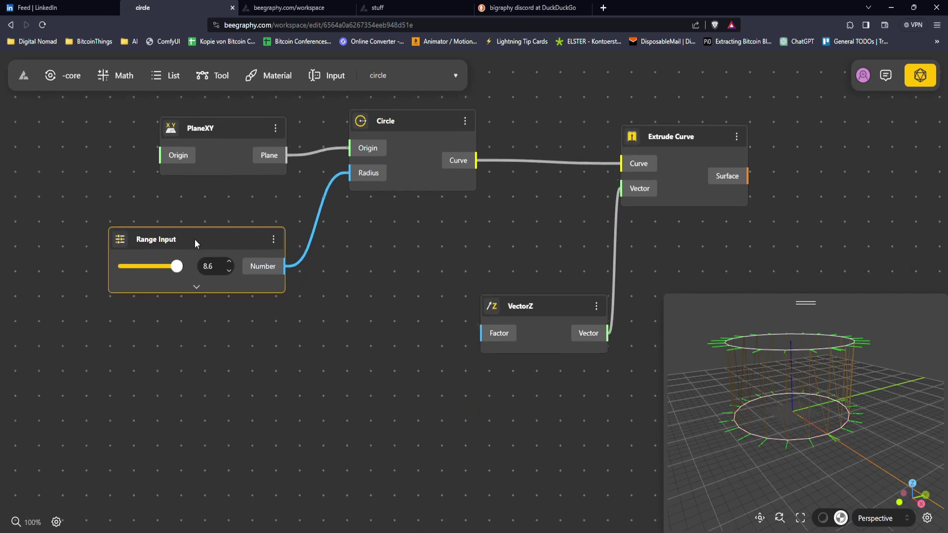
{"action": "key", "text": "ctrl+d"}
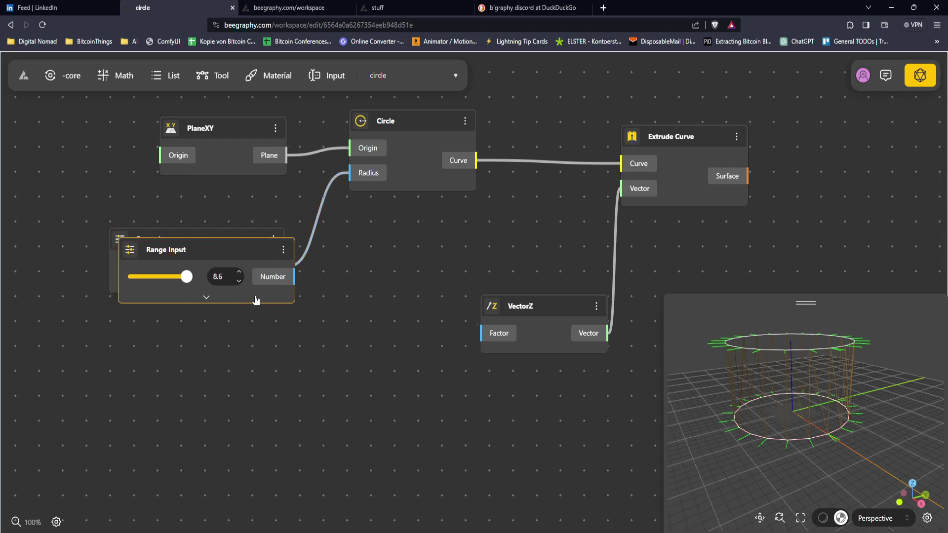
{"action": "left_click_drag", "start_coordinate": [249, 269], "coordinate": [481, 334]}
{"action": "left_click", "coordinate": [337, 80]}
{"action": "mouse_move", "coordinate": [270, 399]}
{"action": "left_mouse_down"}
{"action": "mouse_move", "coordinate": [248, 398]}
{"action": "mouse_move", "coordinate": [273, 398]}
{"action": "left_mouse_up"}
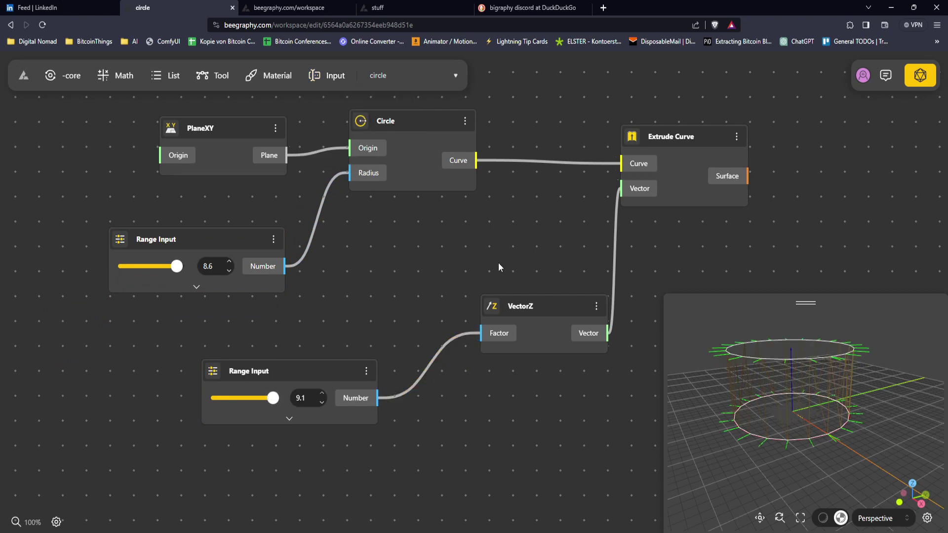
Reposition the Extrude Curve node and orbit the preview to view the cylinder
{"action": "scroll", "coordinate": [497, 271], "scroll_direction": "right", "scroll_amount": 5}
{"action": "left_click_drag", "start_coordinate": [502, 171], "coordinate": [554, 200]}
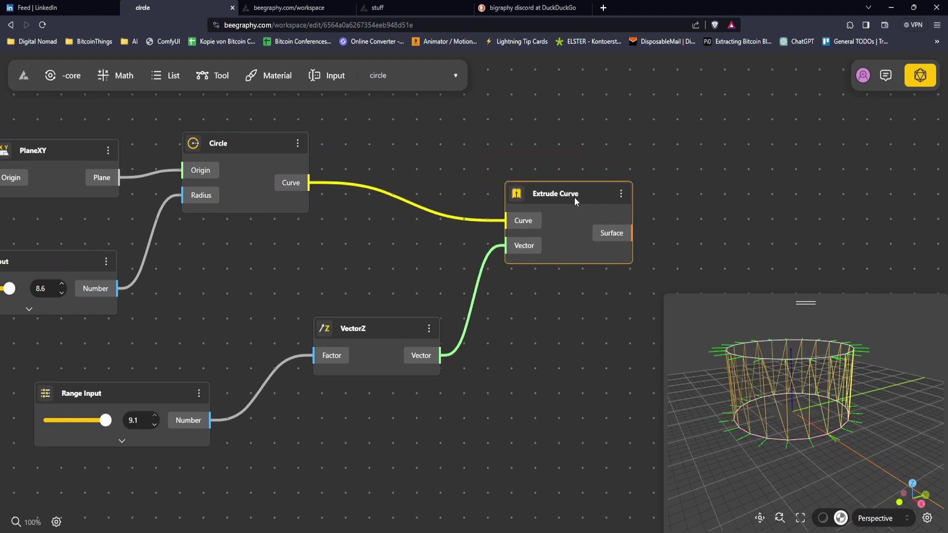
{"action": "left_click", "coordinate": [726, 166]}
{"action": "left_click", "coordinate": [571, 192]}
{"action": "left_click_drag", "start_coordinate": [737, 378], "coordinate": [819, 436]}
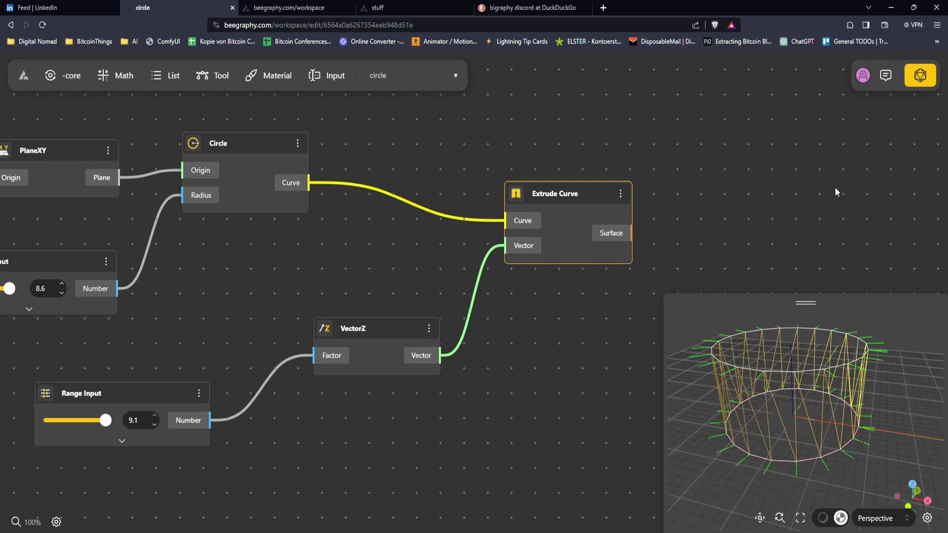
{"action": "left_click", "coordinate": [807, 187]}
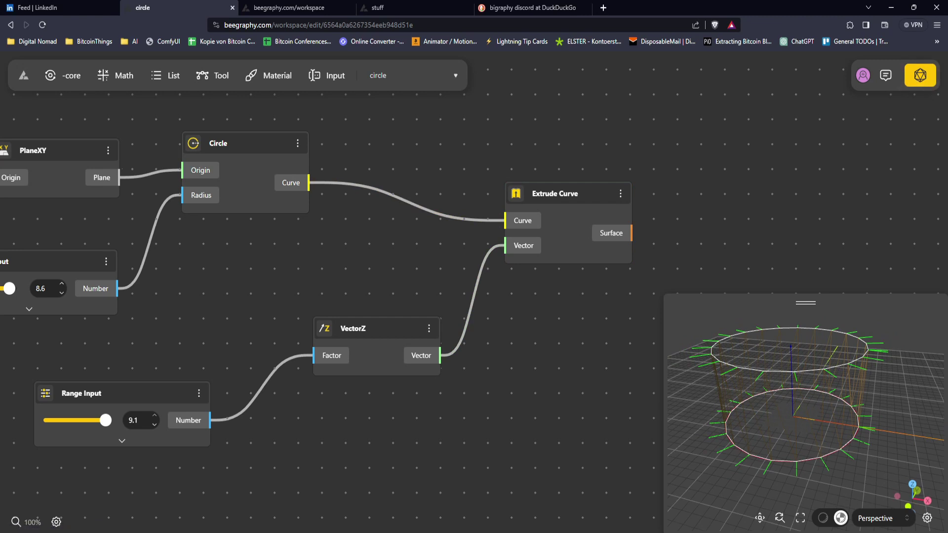
Open the model's shareable embed view, orbit the cylinder from above and below, then return to the 'circle' editor
{"action": "left_click", "coordinate": [918, 72]}
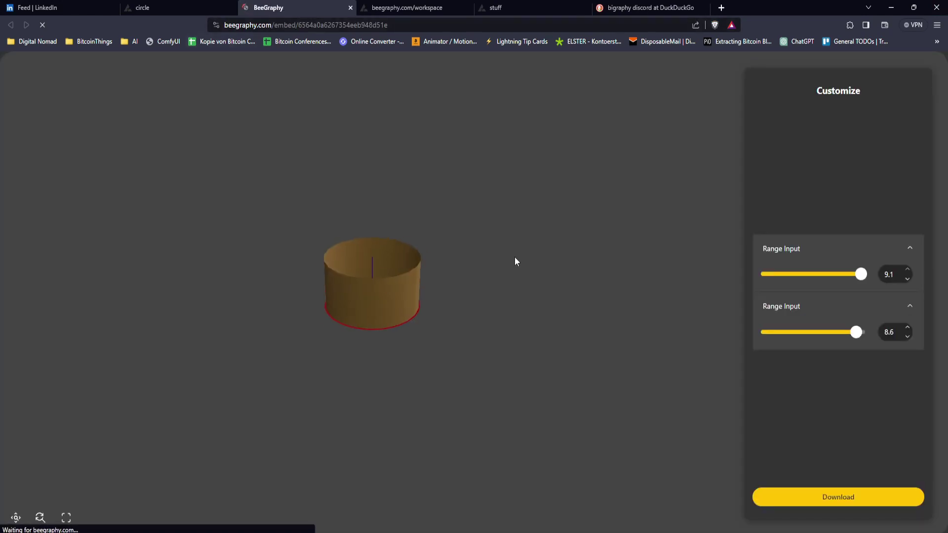
{"action": "left_click_drag", "start_coordinate": [520, 228], "coordinate": [428, 250]}
{"action": "left_click_drag", "start_coordinate": [240, 381], "coordinate": [511, 330]}
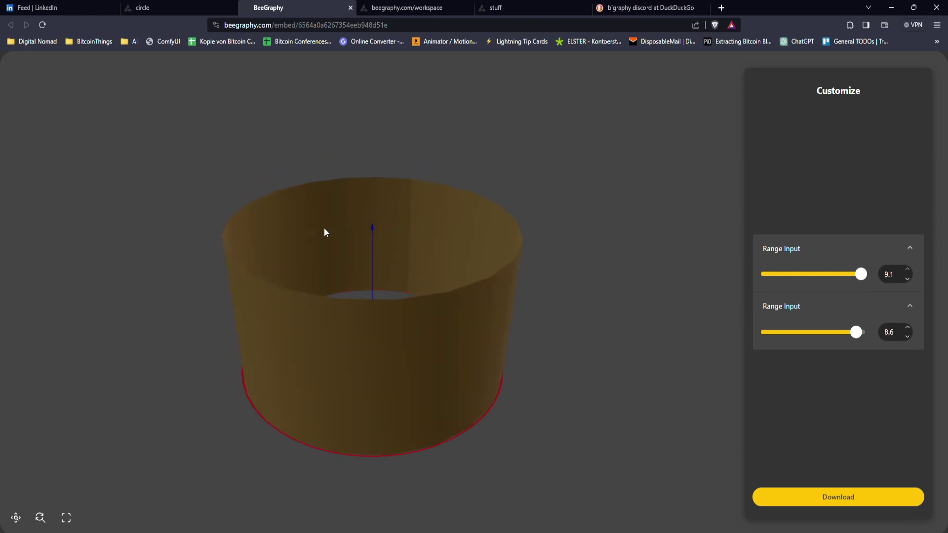
{"action": "left_click_drag", "start_coordinate": [344, 219], "coordinate": [859, 274]}
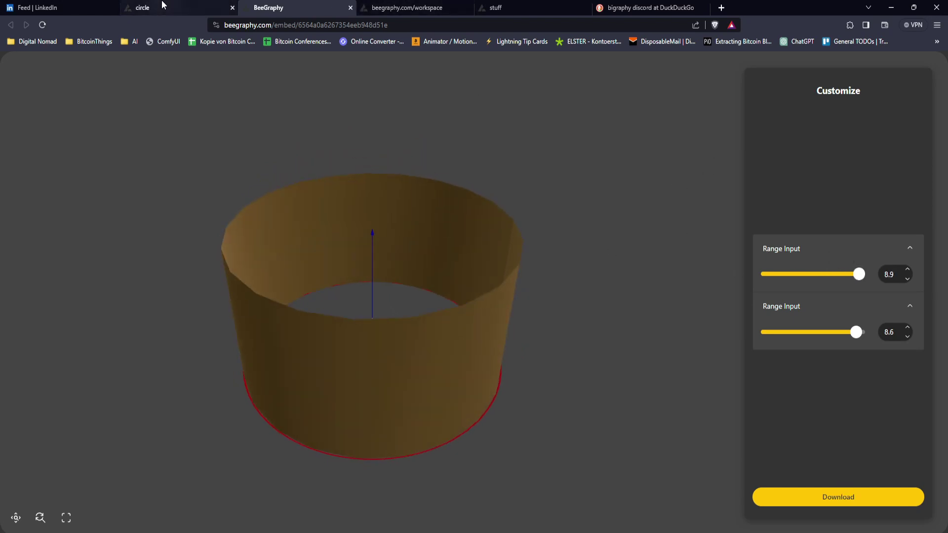
{"action": "left_click", "coordinate": [195, 5]}
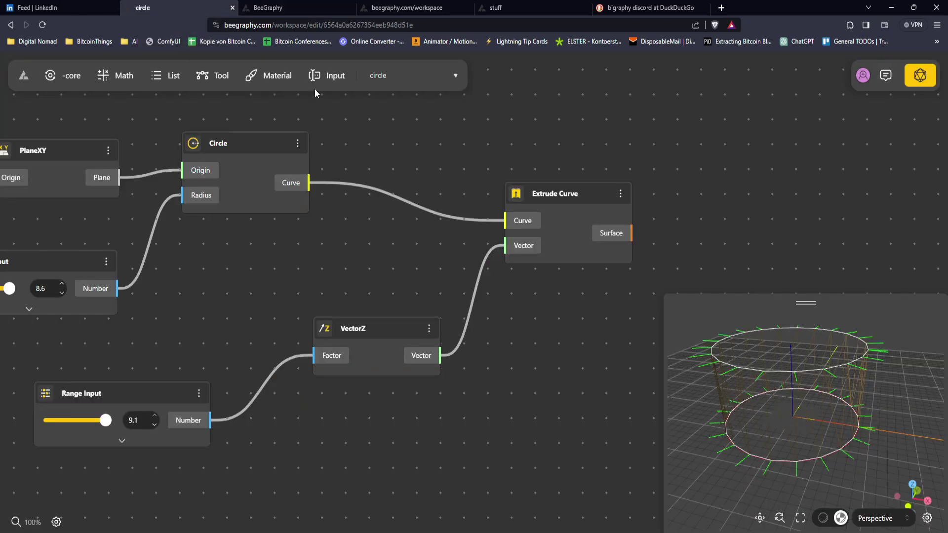
Rename the radius slider node to 'Radius Cylinder'
{"action": "left_click_drag", "start_coordinate": [286, 246], "coordinate": [511, 241]}
{"action": "left_click", "coordinate": [230, 258]}
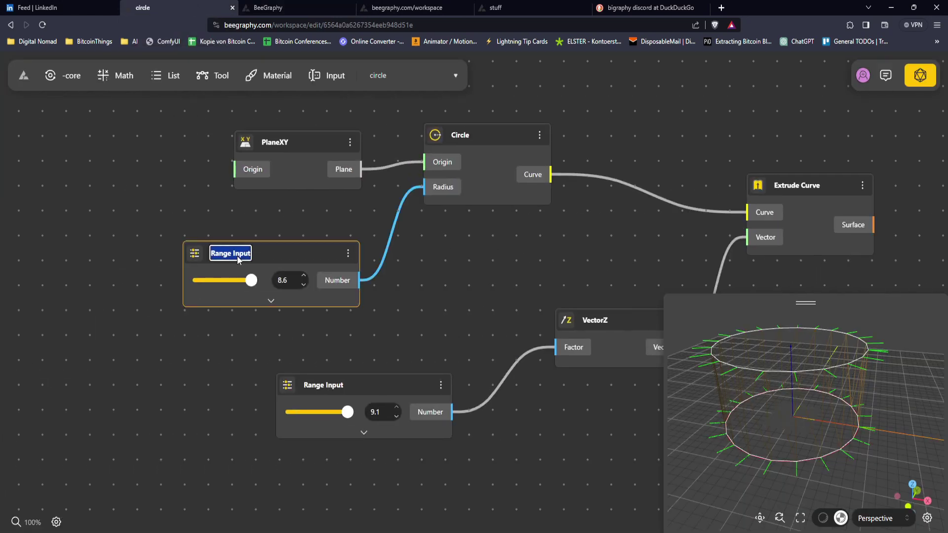
{"action": "type", "text": "Radiusu"}
{"action": "type", "text": "s S"}
{"action": "type", "text": " Cylinder"}
Rename the height slider node to 'Height Cylinder'
{"action": "double_click", "coordinate": [327, 386]}
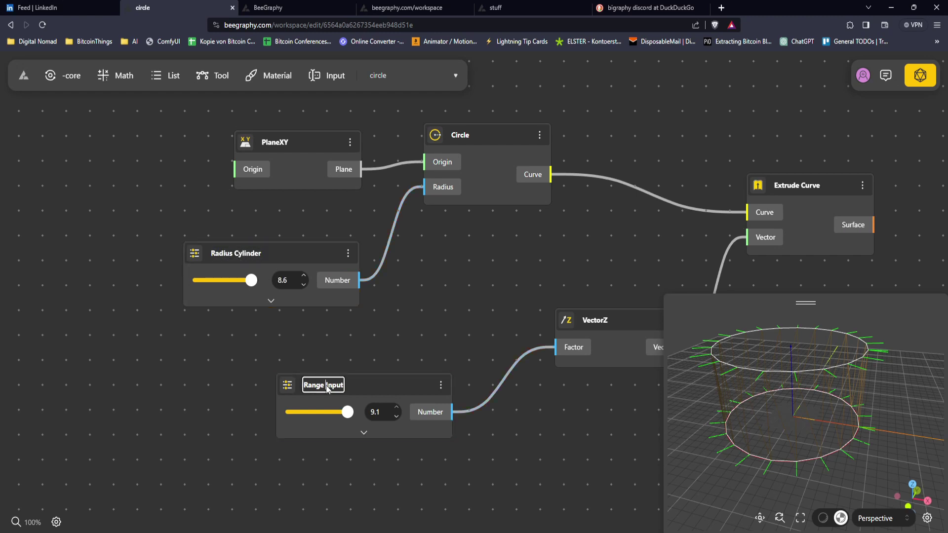
{"action": "key", "text": "BackSpace"}
{"action": "key", "text": "BackSpace"}
{"action": "key", "text": "BackSpace"}
{"action": "key", "text": "BackSpace"}
{"action": "key", "text": "BackSpace"}
{"action": "key", "text": "BackSpace"}
{"action": "key", "text": "BackSpace"}
{"action": "type", "text": "Height Cylinder"}
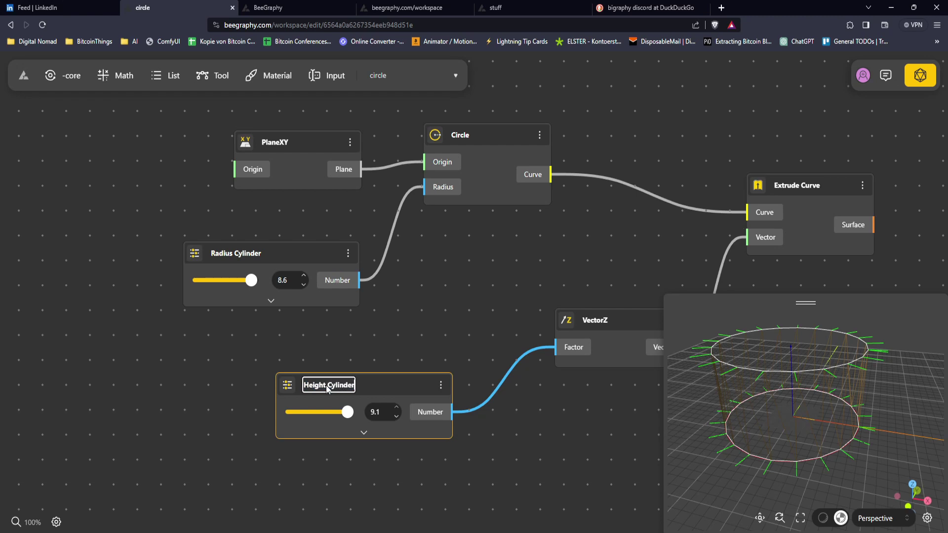
{"action": "left_click", "coordinate": [317, 341]}
{"action": "scroll", "coordinate": [464, 282], "scroll_direction": "right", "scroll_amount": 6}
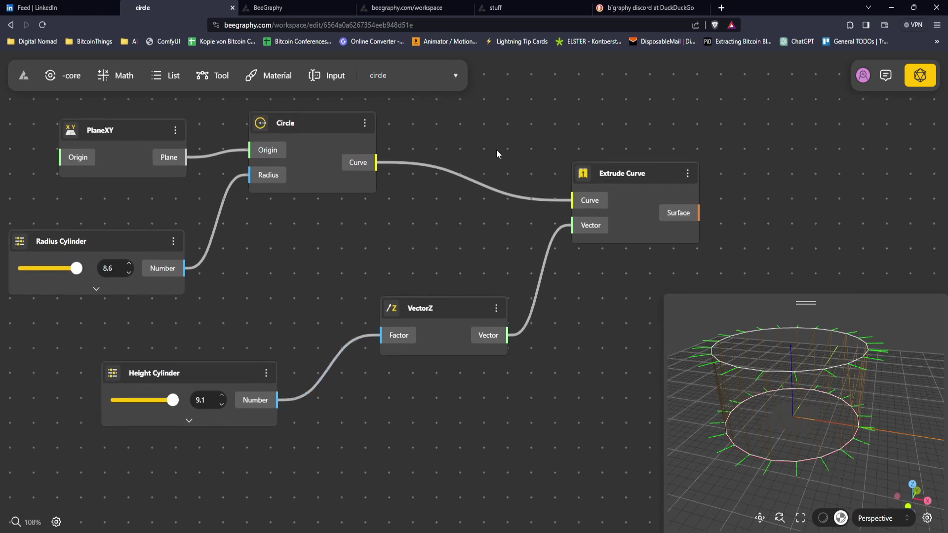
{"action": "double_click", "coordinate": [642, 205]}
Add a Cap node and feed Extrude Curve's Surface output into it
{"action": "type", "text": "cap"}
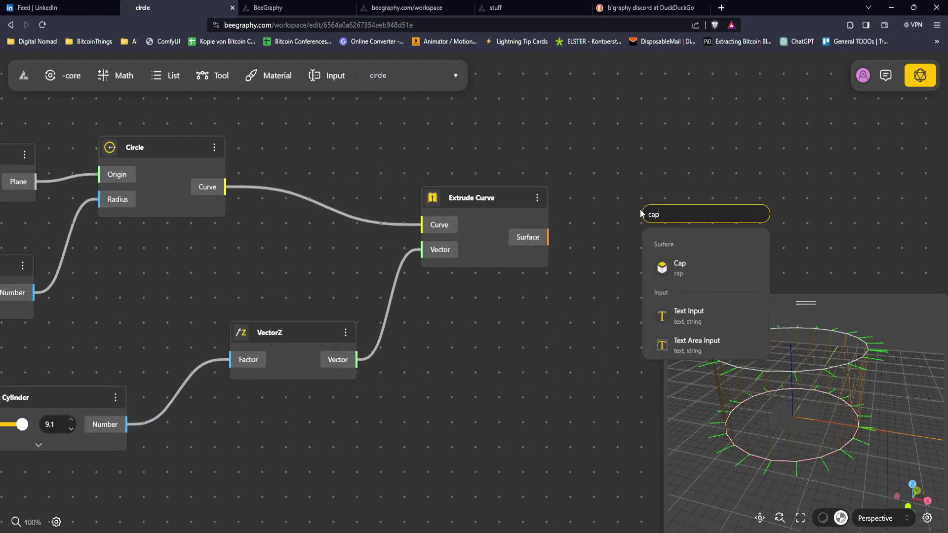
{"action": "left_click", "coordinate": [671, 265]}
{"action": "left_click_drag", "start_coordinate": [549, 237], "coordinate": [661, 210]}
{"action": "scroll", "coordinate": [810, 203], "scroll_direction": "right", "scroll_amount": 3}
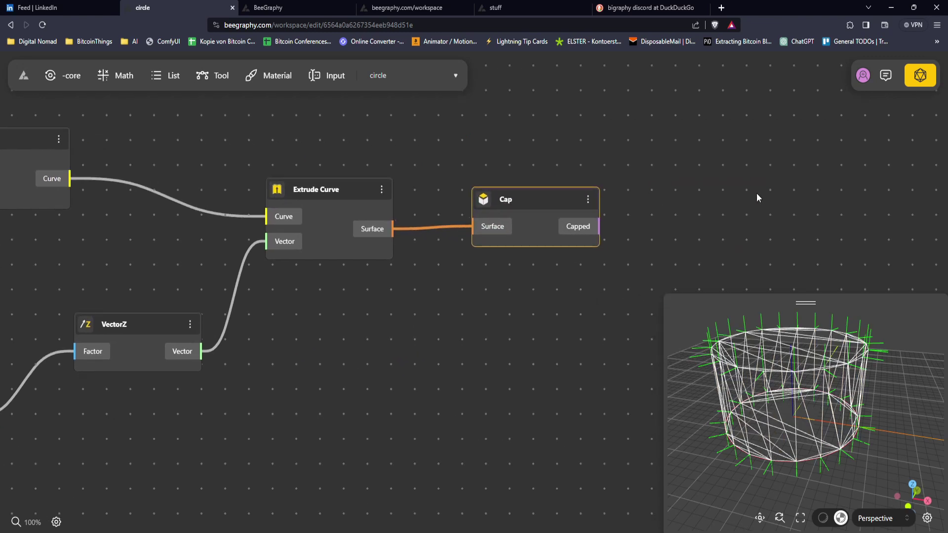
In the shared preview, set Height Cylinder to 2.4 then about 5, and Radius Cylinder to 6.7
{"action": "left_click", "coordinate": [931, 78]}
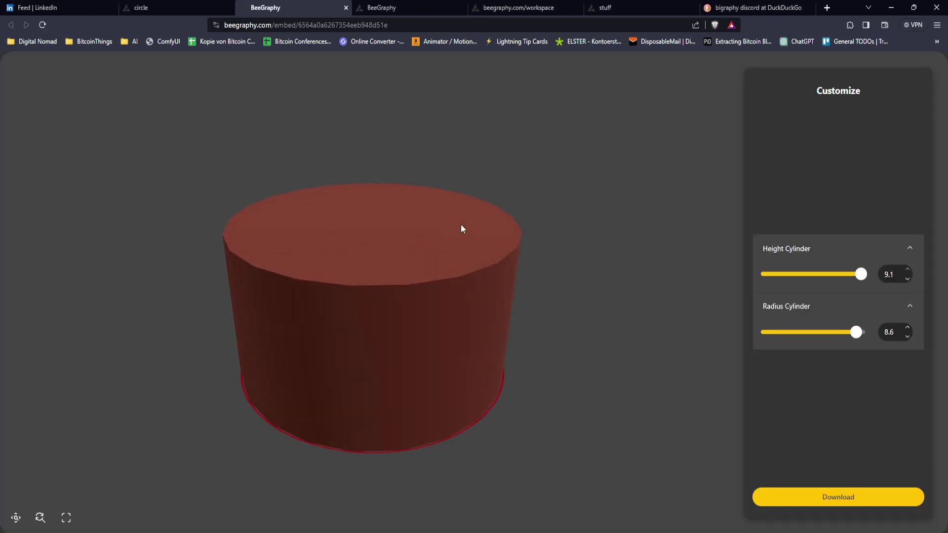
{"action": "left_click_drag", "start_coordinate": [842, 278], "coordinate": [790, 279]}
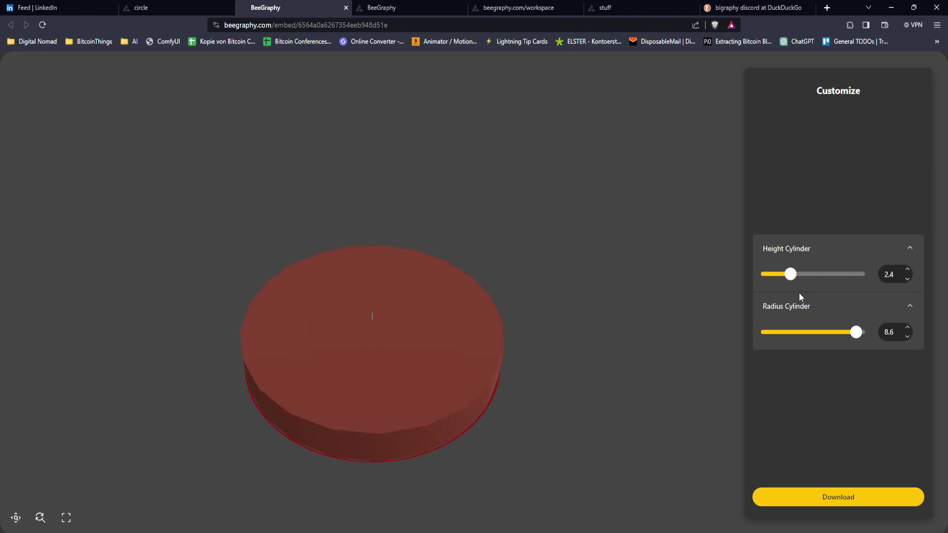
{"action": "mouse_move", "coordinate": [847, 340]}
{"action": "left_mouse_down"}
{"action": "mouse_move", "coordinate": [803, 330]}
{"action": "mouse_move", "coordinate": [836, 331]}
{"action": "left_mouse_up"}
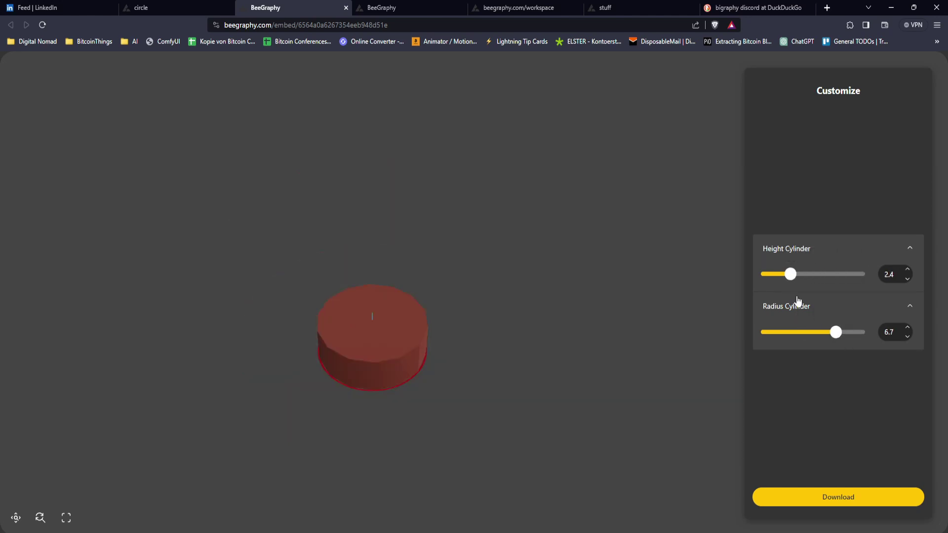
{"action": "left_click", "coordinate": [775, 312]}
{"action": "left_click", "coordinate": [823, 309]}
{"action": "left_click_drag", "start_coordinate": [805, 275], "coordinate": [819, 279]}
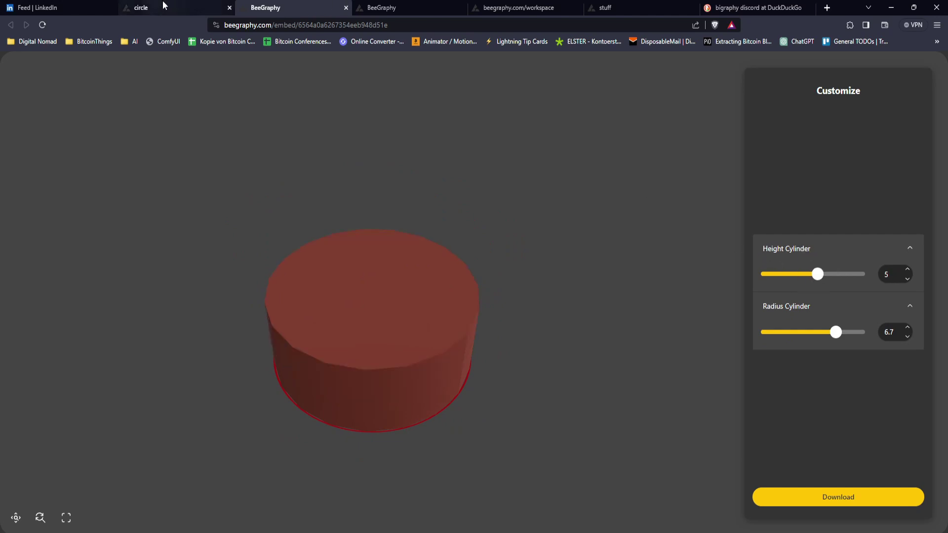
{"action": "left_click", "coordinate": [162, 5]}
{"action": "scroll", "coordinate": [280, 331], "scroll_direction": "down", "scroll_amount": 5}
{"action": "scroll", "coordinate": [257, 322], "scroll_direction": "up", "scroll_amount": 8}
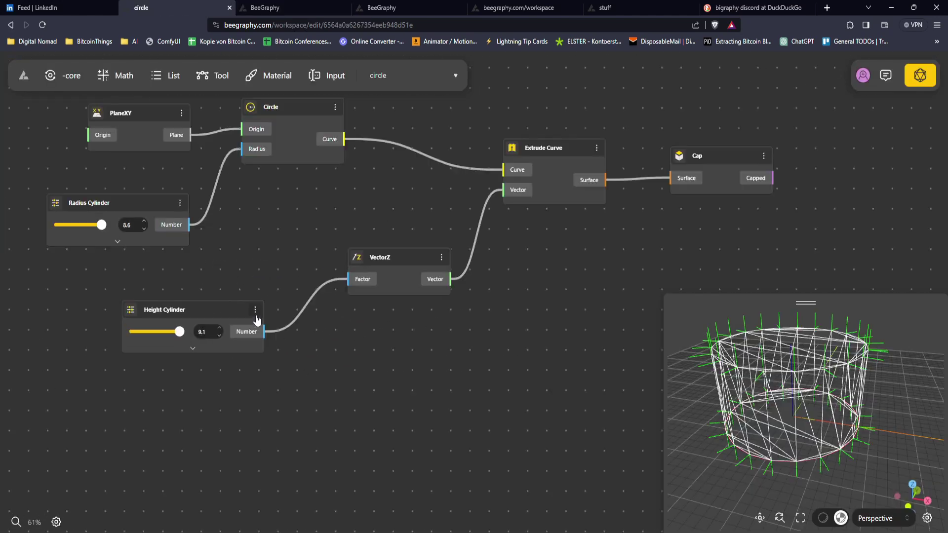
Select the Circle, Extrude Curve and VectorZ nodes and group them together
{"action": "right_click", "coordinate": [209, 316]}
{"action": "left_click", "coordinate": [252, 197]}
{"action": "scroll", "coordinate": [428, 321], "scroll_direction": "down", "scroll_amount": 8}
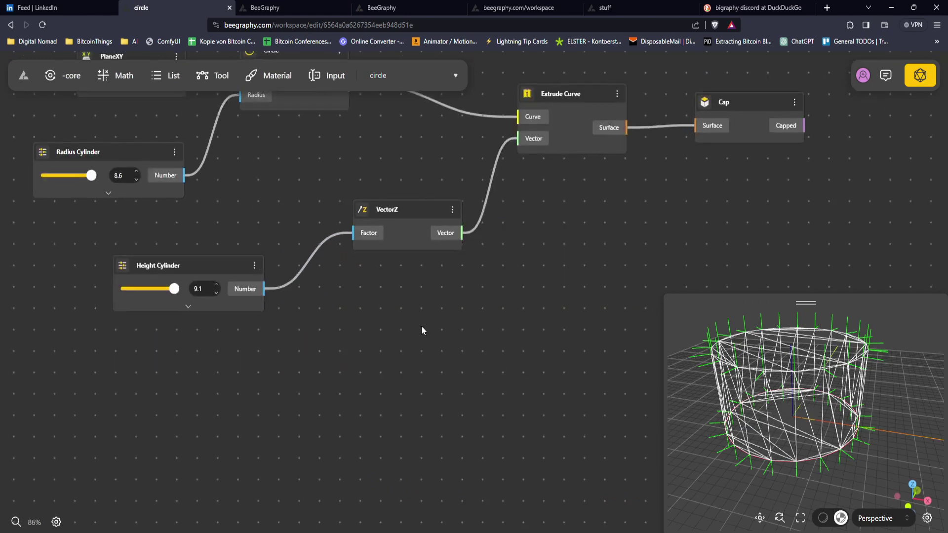
{"action": "left_click_drag", "start_coordinate": [438, 149], "coordinate": [232, 376]}
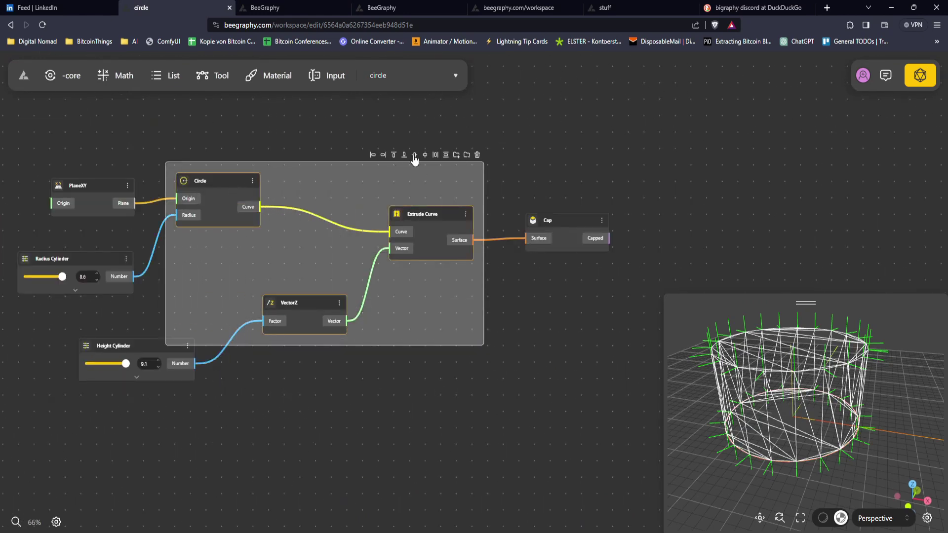
{"action": "left_click", "coordinate": [467, 155]}
{"action": "left_click_drag", "start_coordinate": [317, 167], "coordinate": [347, 186]}
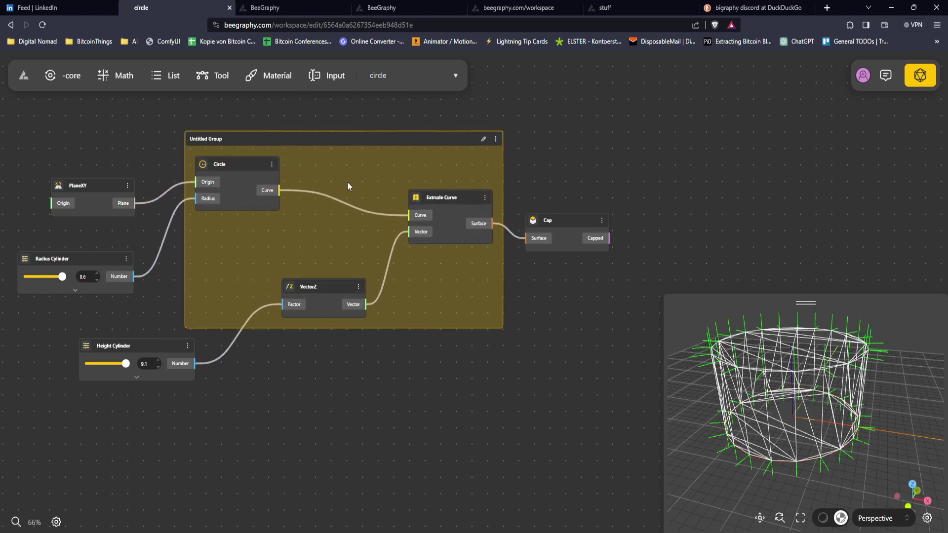
Recolour the new group amber and move the Cap node up and right
{"action": "right_click", "coordinate": [330, 140]}
{"action": "left_click", "coordinate": [534, 130]}
{"action": "left_click", "coordinate": [484, 139]}
{"action": "left_click", "coordinate": [541, 188]}
{"action": "left_click_drag", "start_coordinate": [545, 212], "coordinate": [499, 215]}
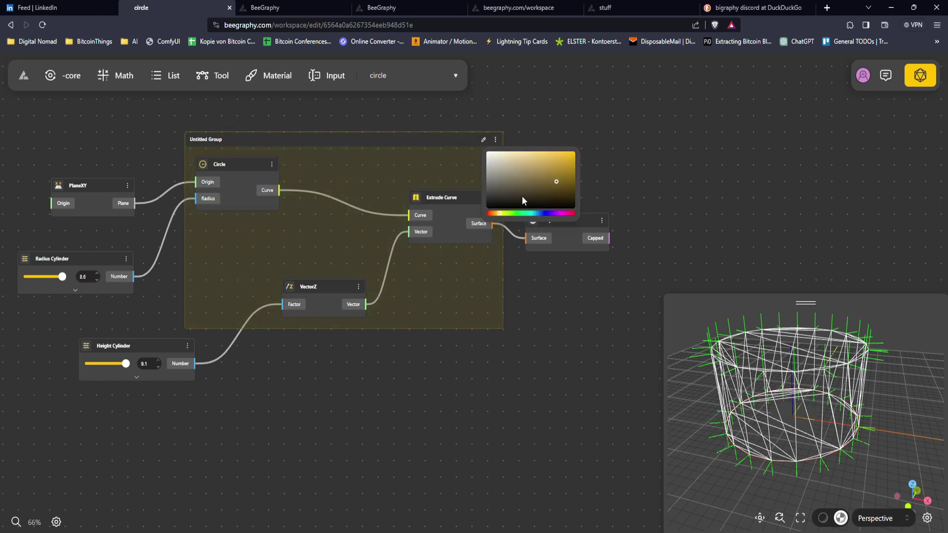
{"action": "left_click", "coordinate": [609, 106]}
{"action": "right_click", "coordinate": [418, 166]}
{"action": "left_click", "coordinate": [556, 208]}
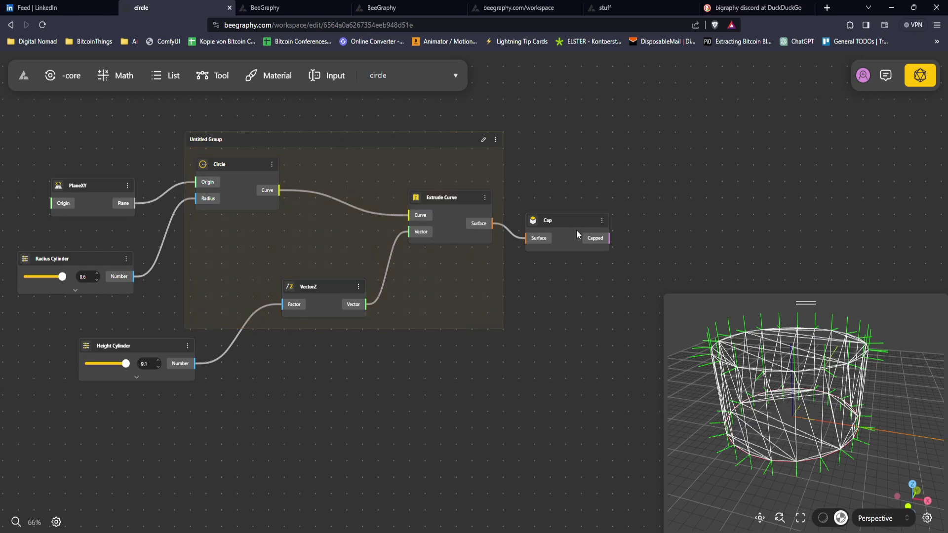
{"action": "left_click_drag", "start_coordinate": [577, 228], "coordinate": [605, 202]}
{"action": "scroll", "coordinate": [633, 183], "scroll_direction": "right", "scroll_amount": 3}
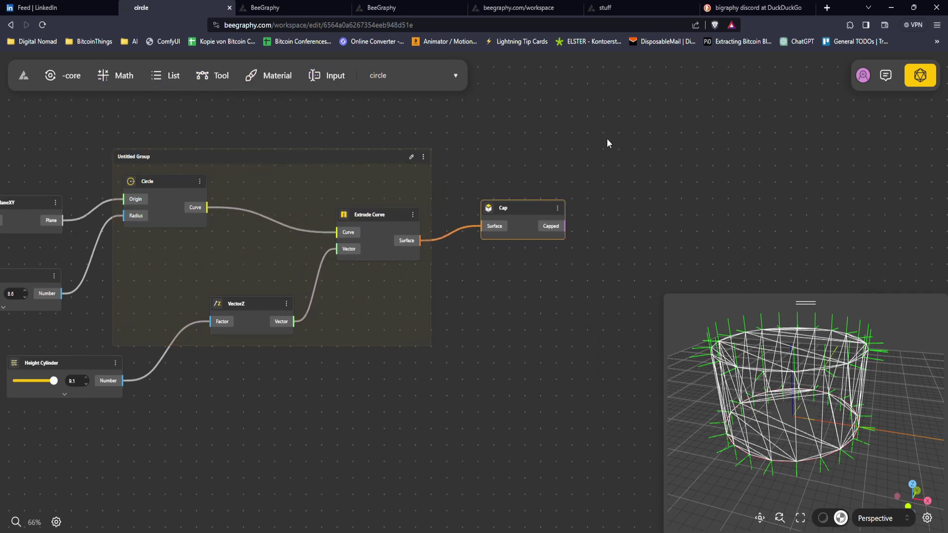
Place a .obj Exporter from the core Exporter library and wire Cap's Capped output to its Geometry
{"action": "double_click", "coordinate": [500, 128]}
{"action": "type", "text": "^^"}
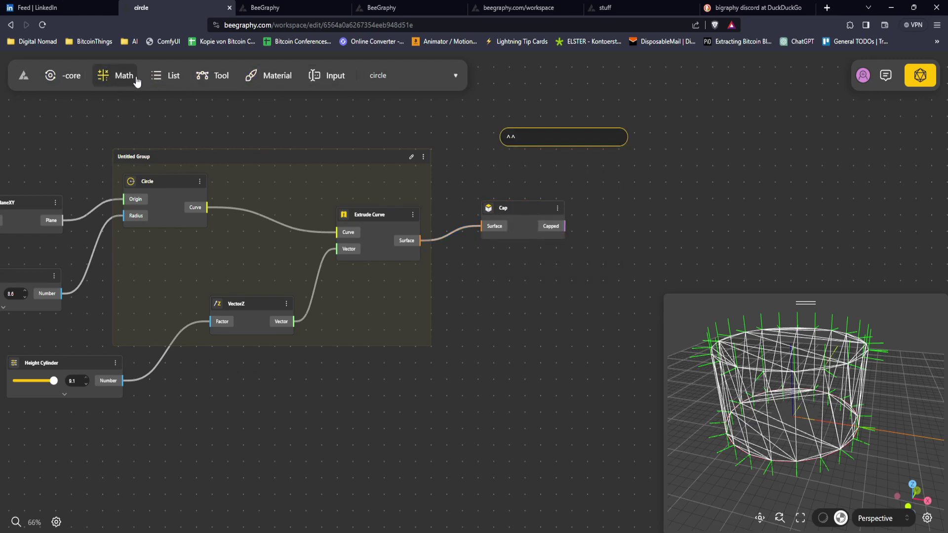
{"action": "left_click", "coordinate": [82, 87]}
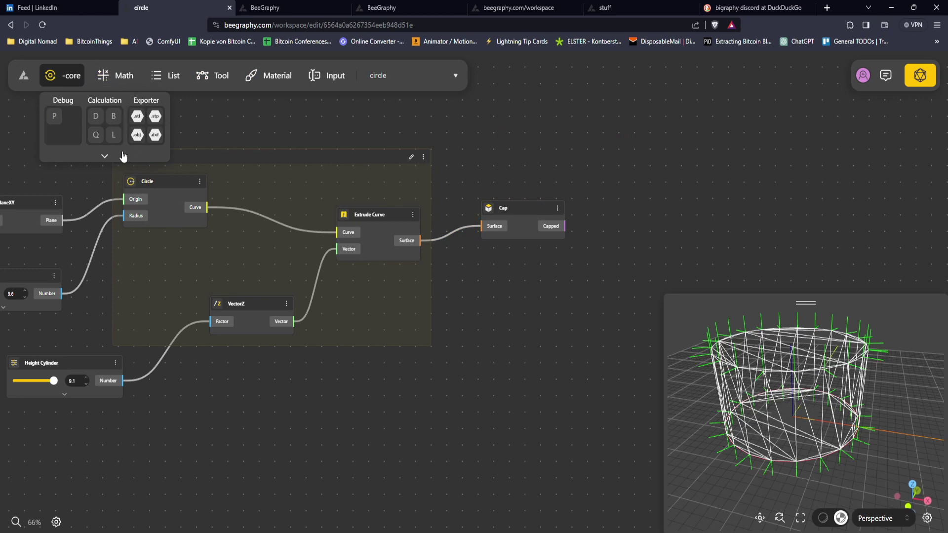
{"action": "left_click", "coordinate": [111, 155]}
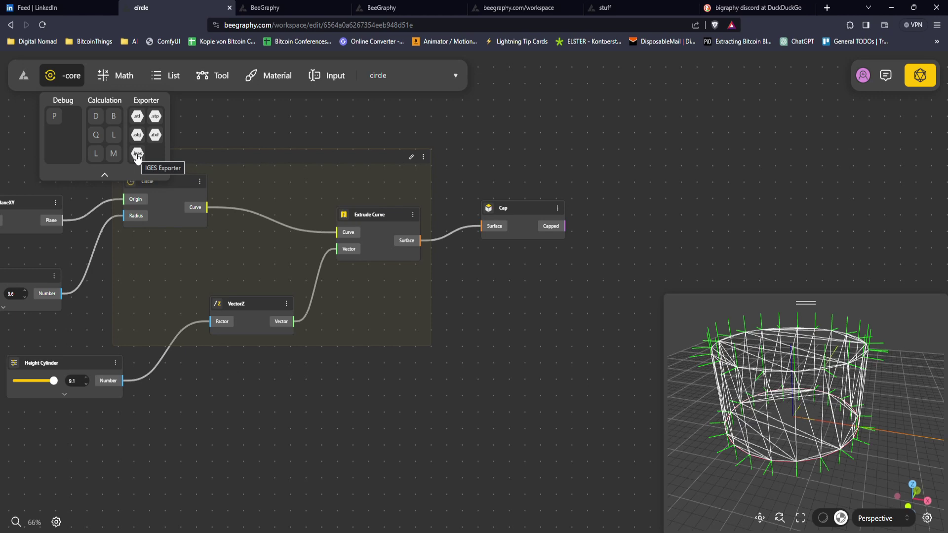
{"action": "left_click_drag", "start_coordinate": [137, 135], "coordinate": [578, 215]}
{"action": "scroll", "coordinate": [583, 217], "scroll_direction": "up", "scroll_amount": 5}
{"action": "left_click_drag", "start_coordinate": [528, 231], "coordinate": [584, 218]}
{"action": "left_click_drag", "start_coordinate": [634, 187], "coordinate": [662, 198]}
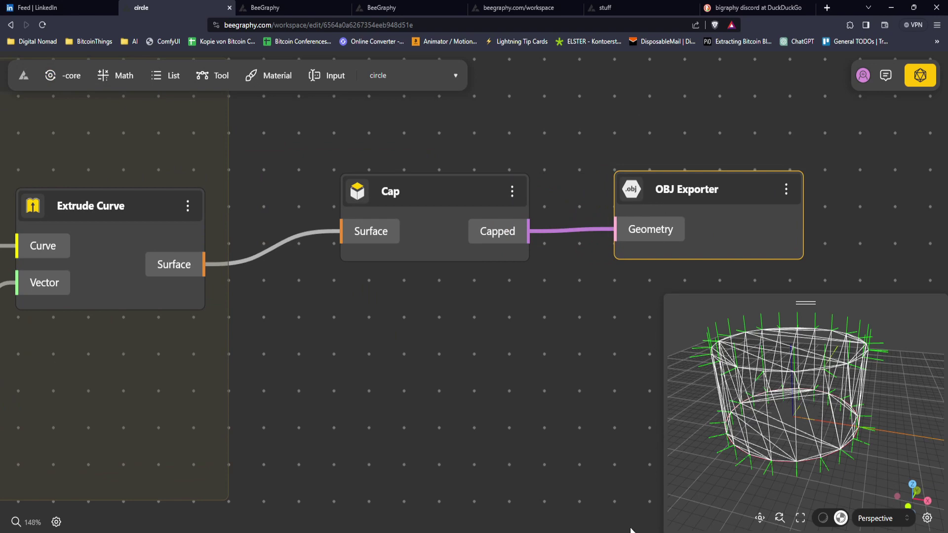
{"action": "scroll", "coordinate": [509, 338], "scroll_direction": "down", "scroll_amount": 5}
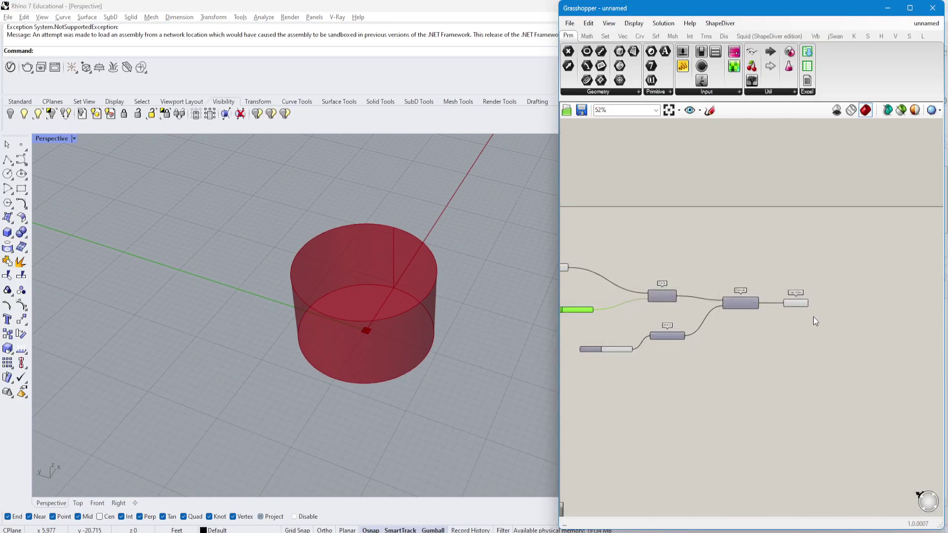
Bake the Grasshopper Cap Holes output into Rhino as a capped cylinder
{"action": "scroll", "coordinate": [809, 323], "scroll_direction": "up", "scroll_amount": 3}
{"action": "double_click", "coordinate": [840, 355]}
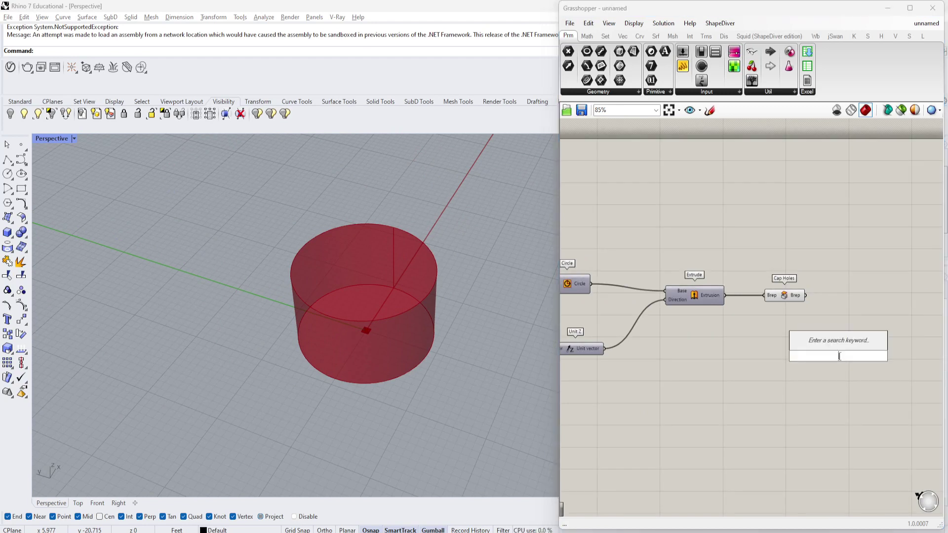
{"action": "key", "text": "Escape"}
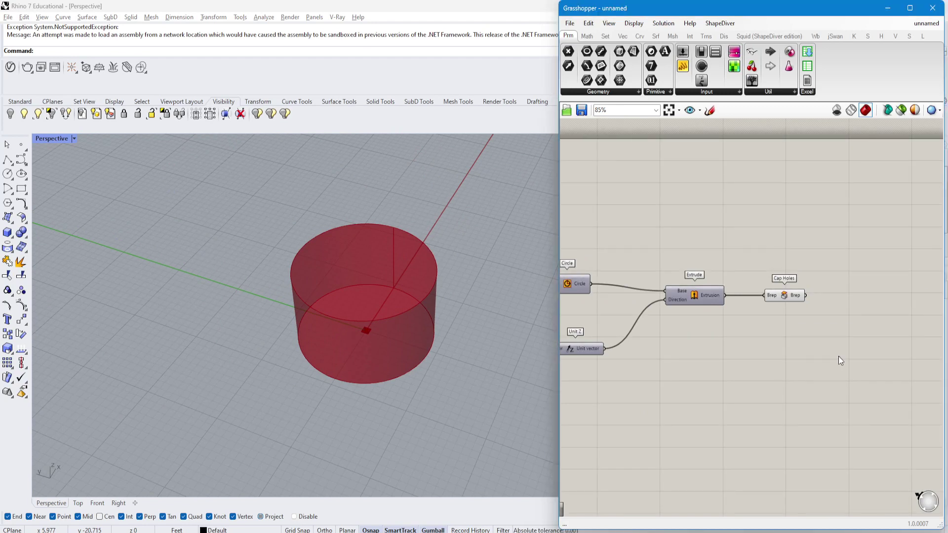
{"action": "left_click", "coordinate": [777, 298]}
{"action": "right_click", "coordinate": [778, 299]}
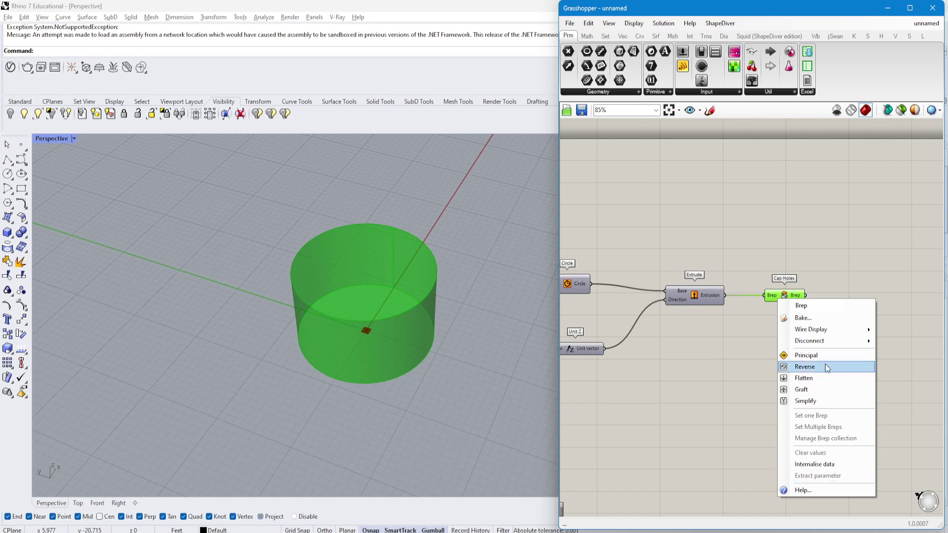
{"action": "left_click", "coordinate": [805, 318]}
{"action": "left_click", "coordinate": [818, 411]}
Save the baked cylinder with File > Save As, then switch back to the browser
{"action": "left_click", "coordinate": [432, 291]}
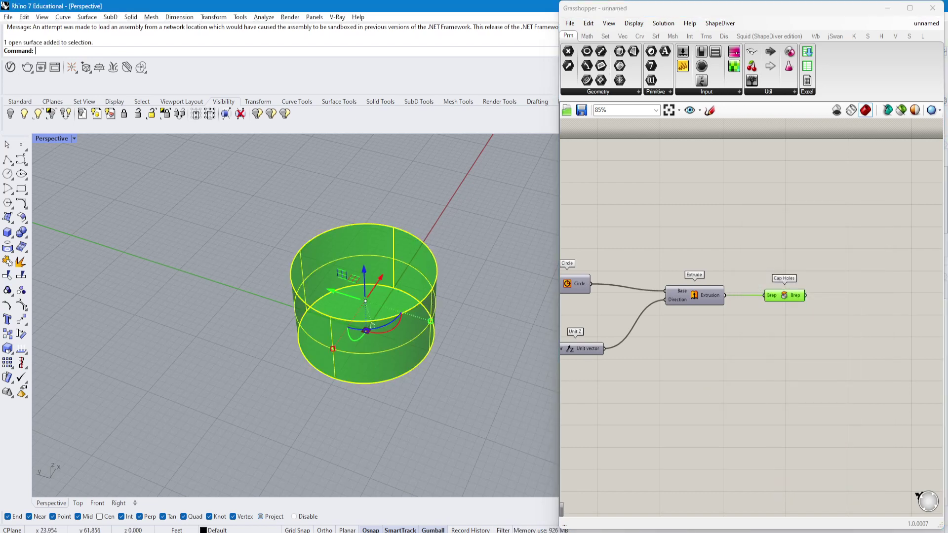
{"action": "left_click", "coordinate": [20, 18]}
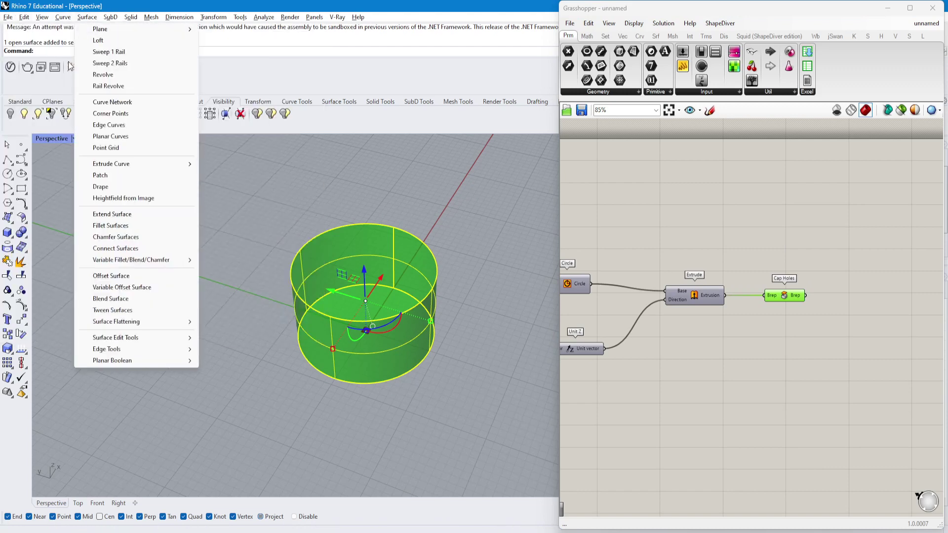
{"action": "left_click", "coordinate": [31, 102]}
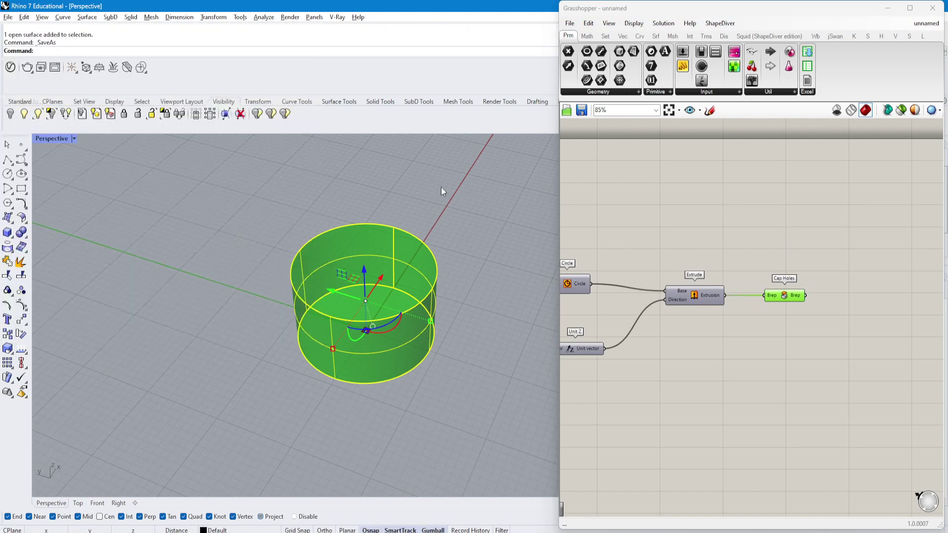
{"action": "key", "text": "Escape"}
{"action": "key", "text": "alt+Tab"}
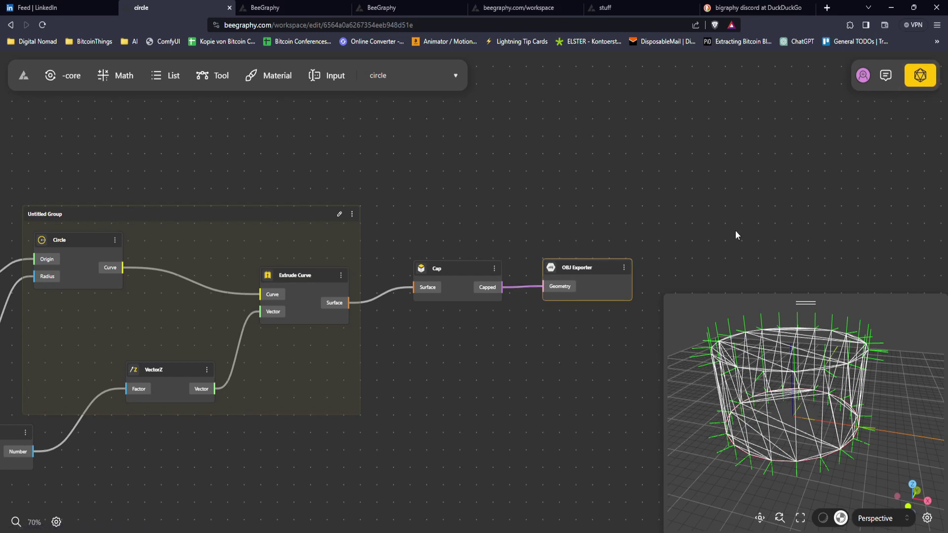
From the embed view, download OBJ Exporter.obj at High quality and save it to the Desktop
{"action": "left_click", "coordinate": [924, 82]}
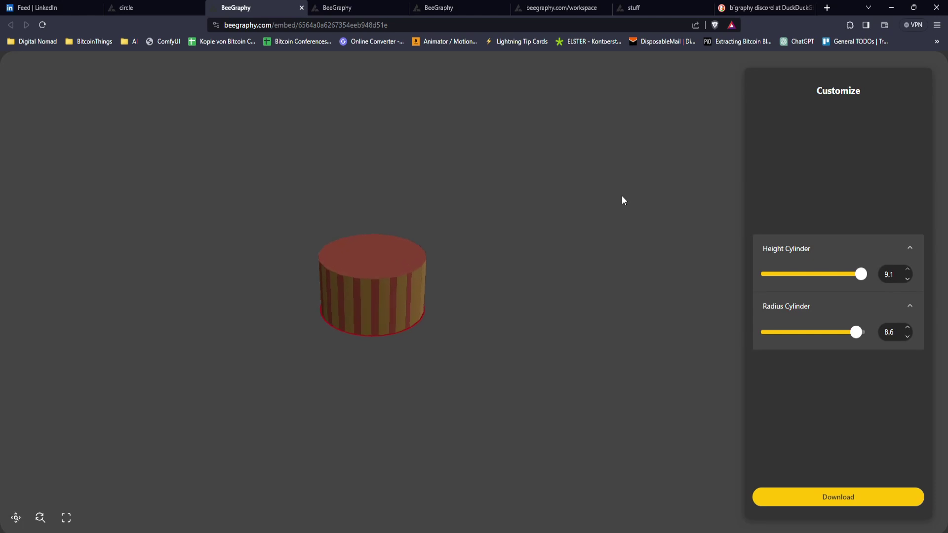
{"action": "scroll", "coordinate": [458, 271], "scroll_direction": "up", "scroll_amount": 6}
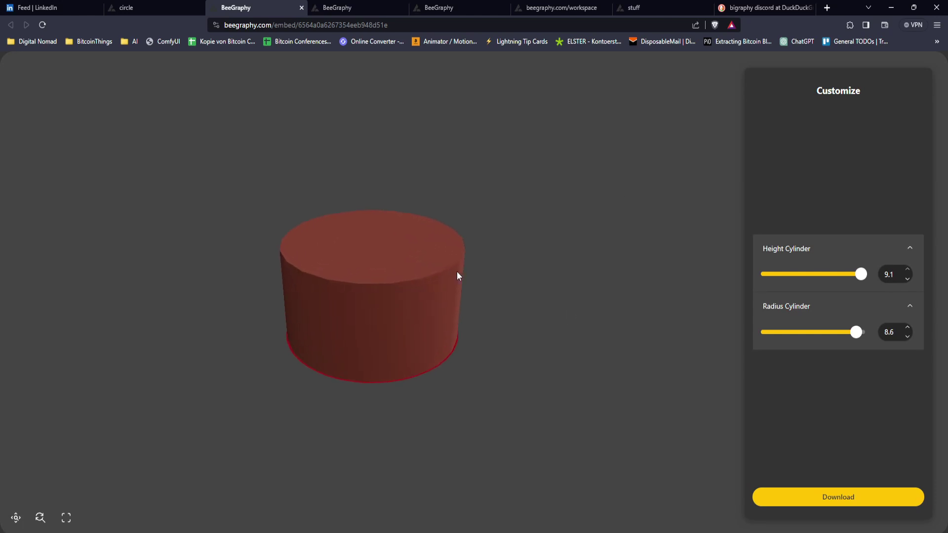
{"action": "left_click", "coordinate": [799, 503]}
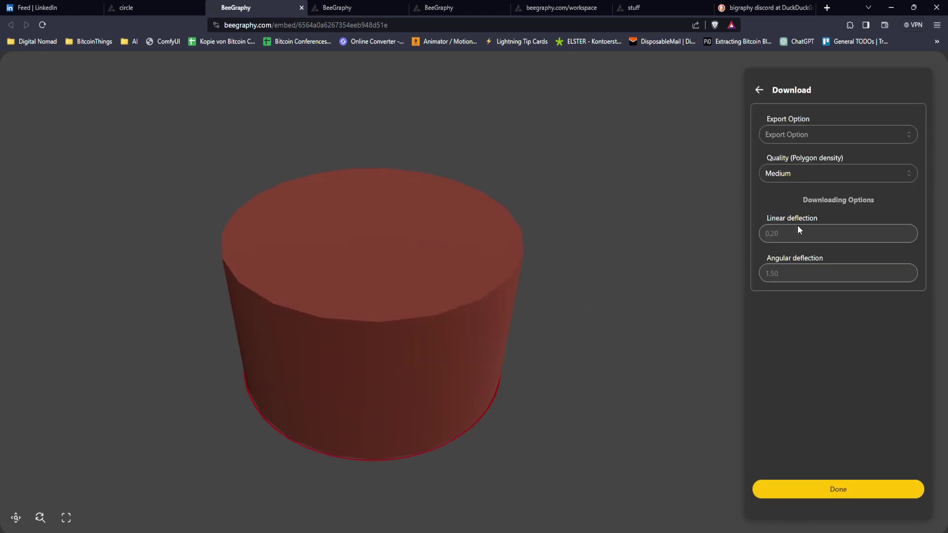
{"action": "left_click", "coordinate": [801, 181]}
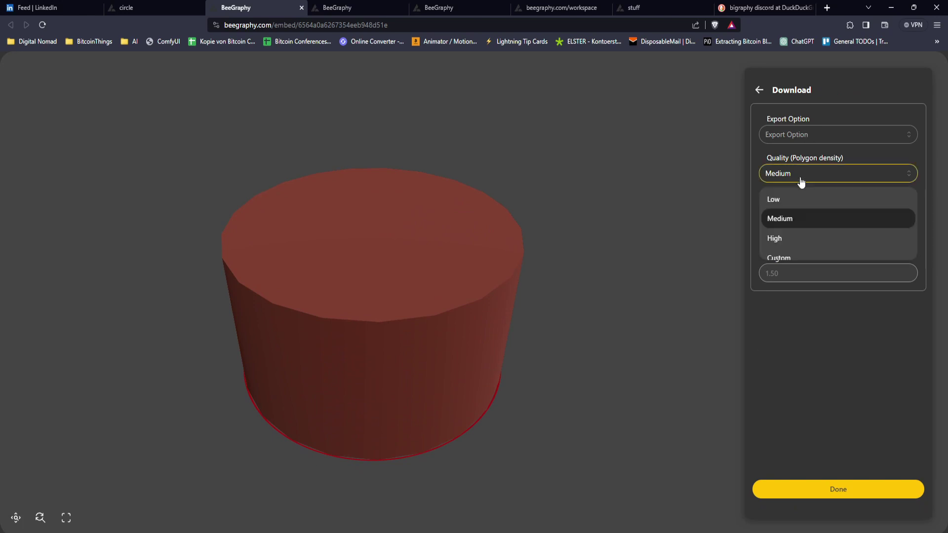
{"action": "left_click", "coordinate": [801, 239]}
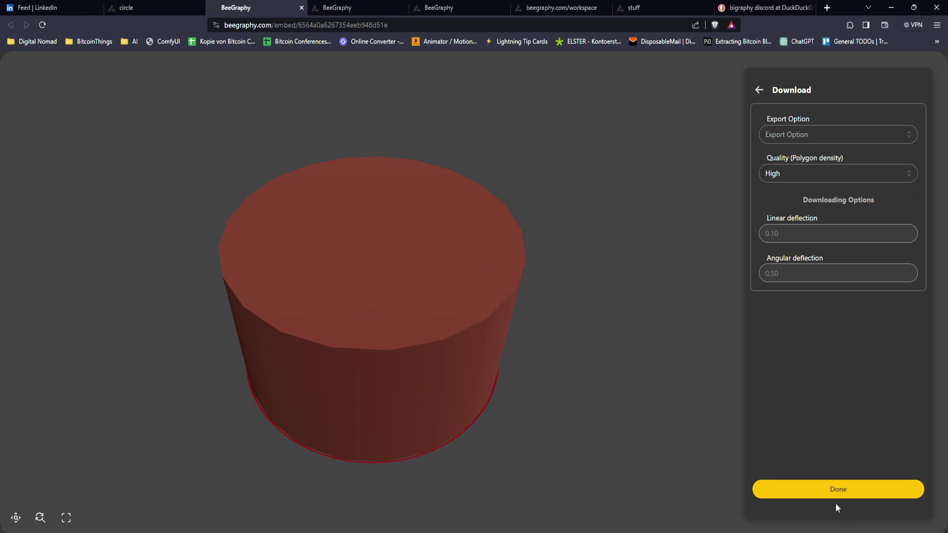
{"action": "left_click", "coordinate": [828, 144]}
{"action": "left_click", "coordinate": [826, 157]}
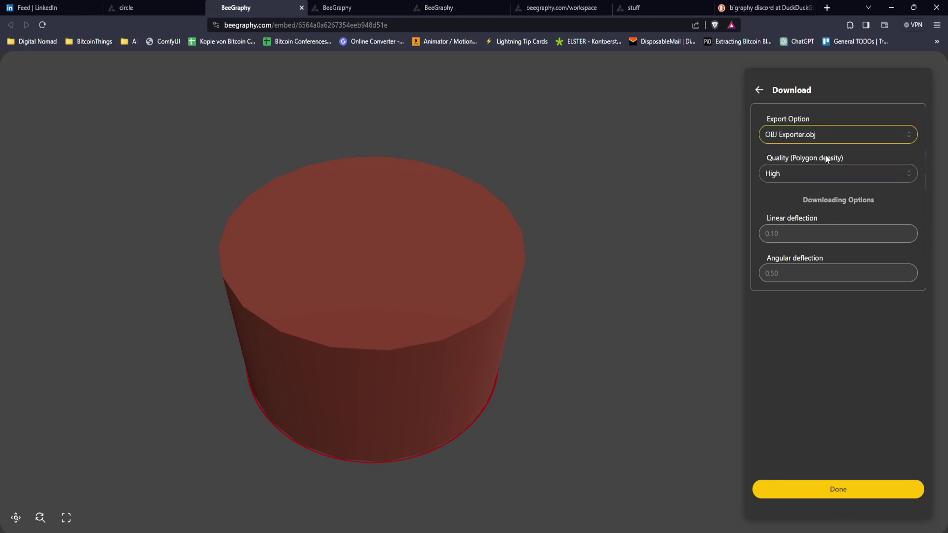
{"action": "left_click", "coordinate": [821, 490]}
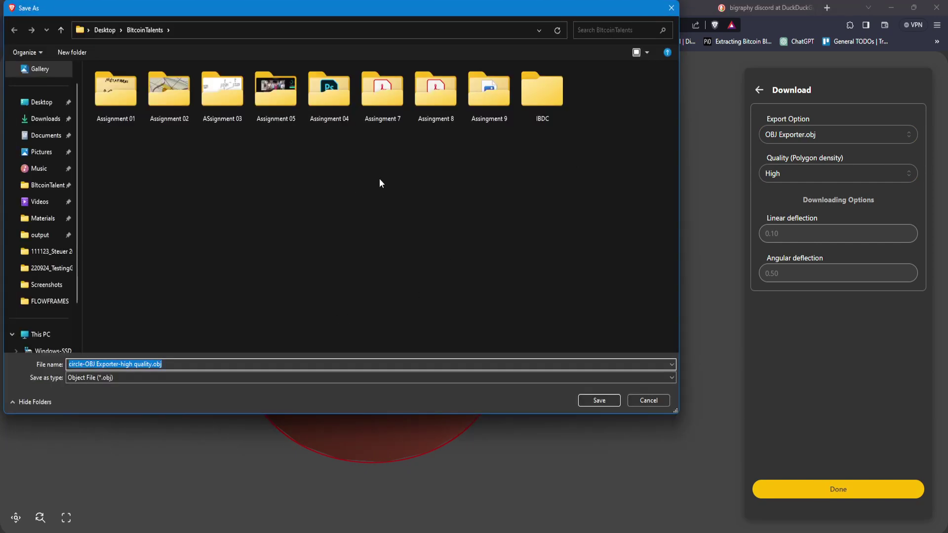
{"action": "left_click", "coordinate": [42, 102]}
{"action": "left_click", "coordinate": [612, 402]}
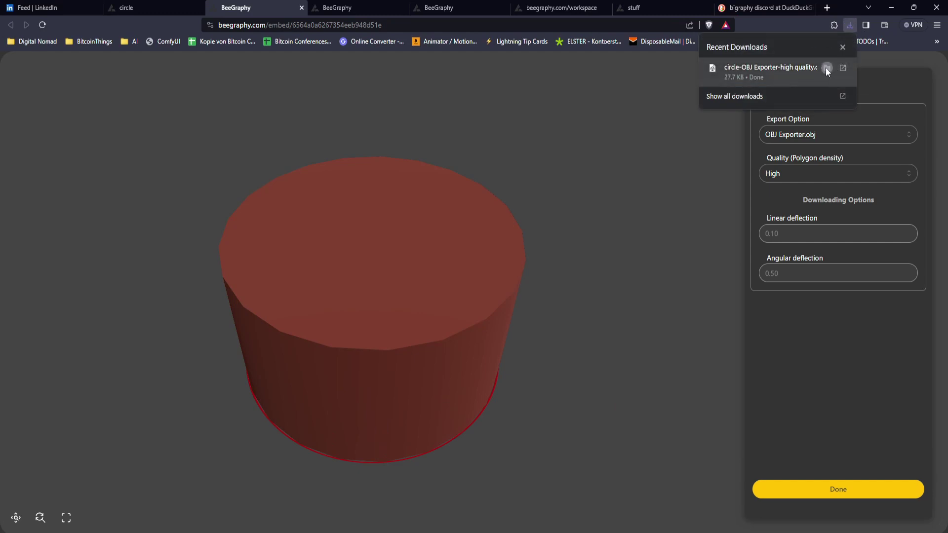
{"action": "left_click", "coordinate": [793, 66]}
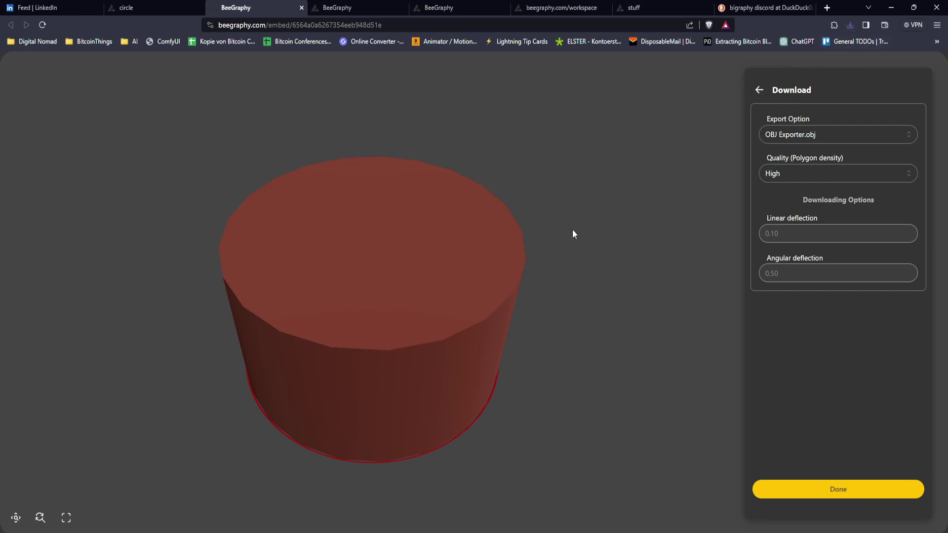
Open the downloaded OBJ in 3D-Viewer with a green-and-blue lighting design, turned to its circular end
{"action": "left_click", "coordinate": [851, 25]}
{"action": "left_click", "coordinate": [797, 67]}
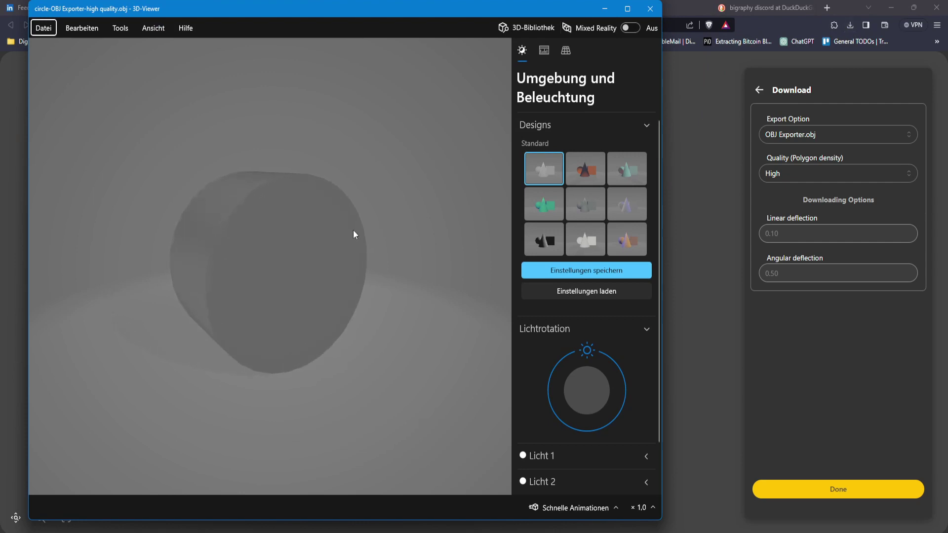
{"action": "left_click", "coordinate": [538, 210]}
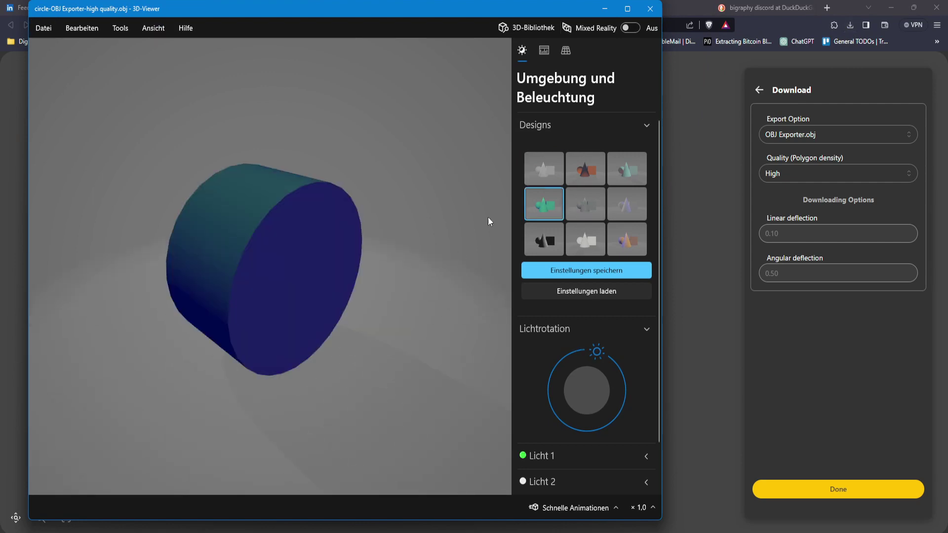
{"action": "left_click_drag", "start_coordinate": [445, 196], "coordinate": [355, 197]}
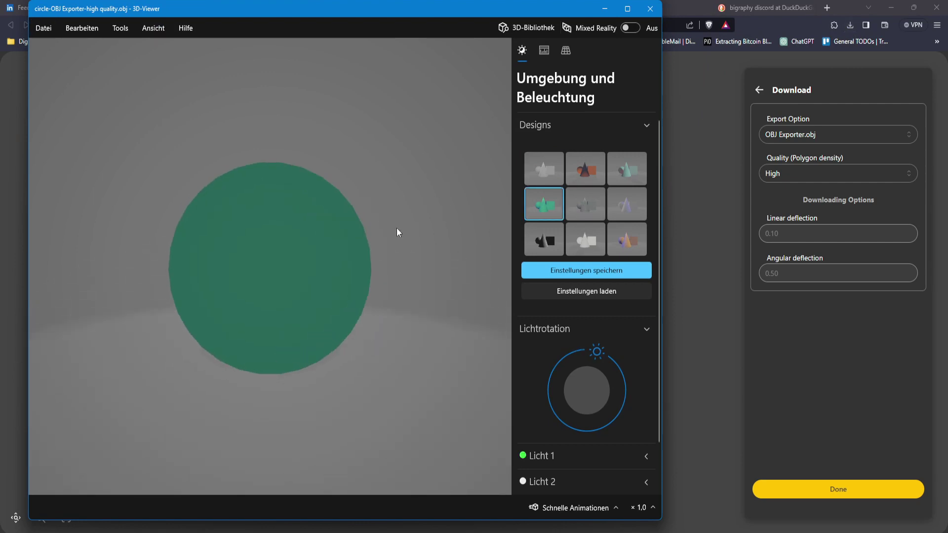
{"action": "scroll", "coordinate": [596, 217], "scroll_direction": "down", "scroll_amount": 2}
{"action": "scroll", "coordinate": [595, 216], "scroll_direction": "up", "scroll_amount": 2}
View the cylinder from side and front viewpoints under Raster & Ansichten, orbiting in between
{"action": "left_click", "coordinate": [566, 51]}
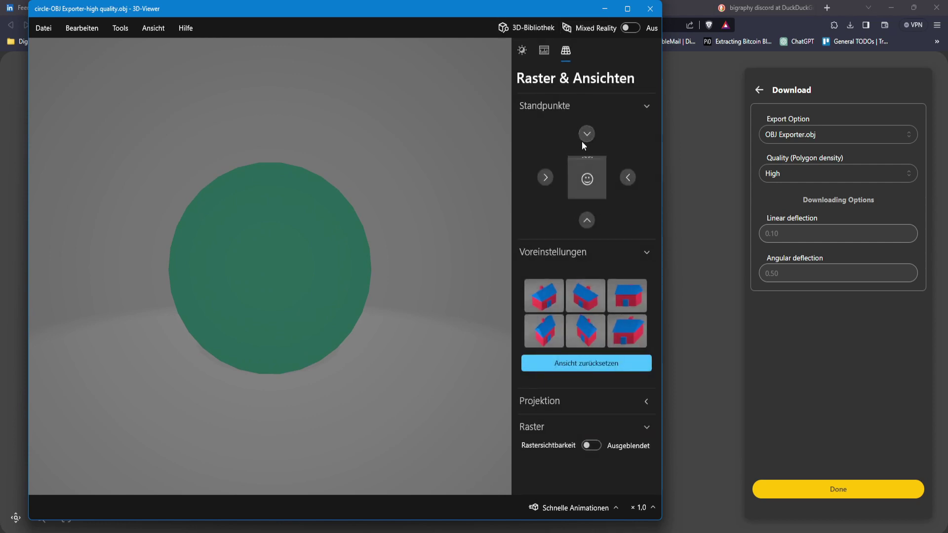
{"action": "left_click", "coordinate": [588, 133]}
{"action": "left_click_drag", "start_coordinate": [355, 232], "coordinate": [529, 192]}
{"action": "left_click", "coordinate": [579, 171]}
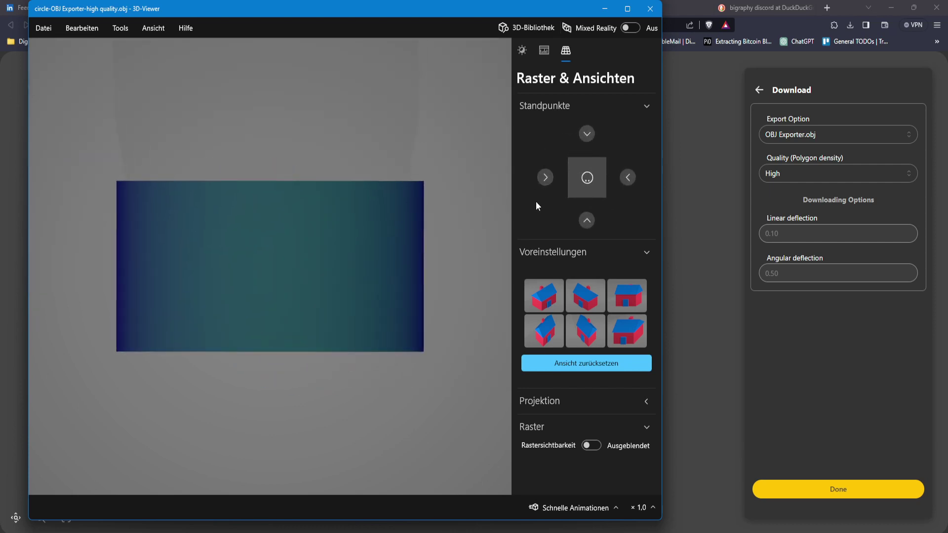
{"action": "left_click_drag", "start_coordinate": [337, 256], "coordinate": [344, 189]}
Try two more lighting designs, orbit to show the end face, then close the viewer
{"action": "left_click", "coordinate": [522, 50]}
{"action": "left_click", "coordinate": [584, 167]}
{"action": "left_click", "coordinate": [627, 203]}
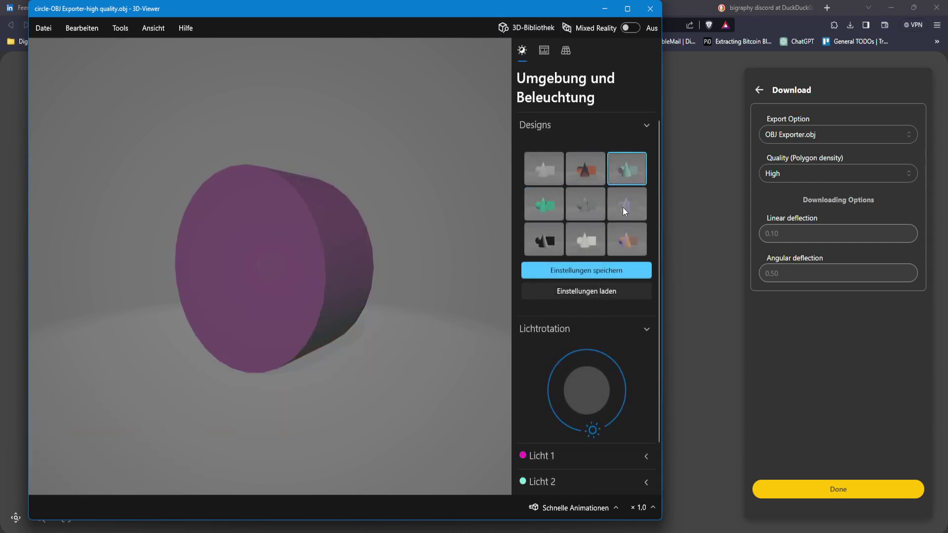
{"action": "left_click_drag", "start_coordinate": [509, 228], "coordinate": [275, 182]}
{"action": "scroll", "coordinate": [557, 365], "scroll_direction": "down", "scroll_amount": 1}
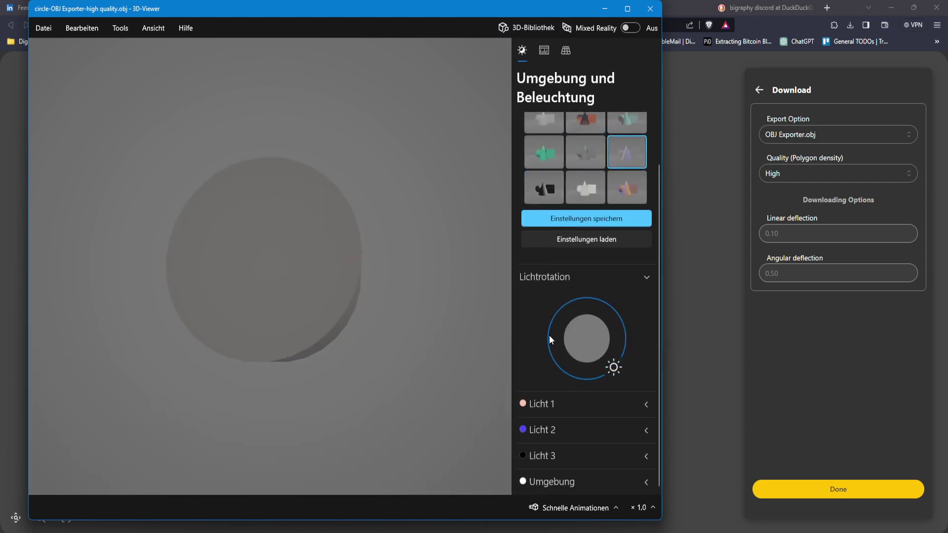
{"action": "scroll", "coordinate": [555, 350], "scroll_direction": "up", "scroll_amount": 1}
{"action": "left_click_drag", "start_coordinate": [508, 234], "coordinate": [317, 239]}
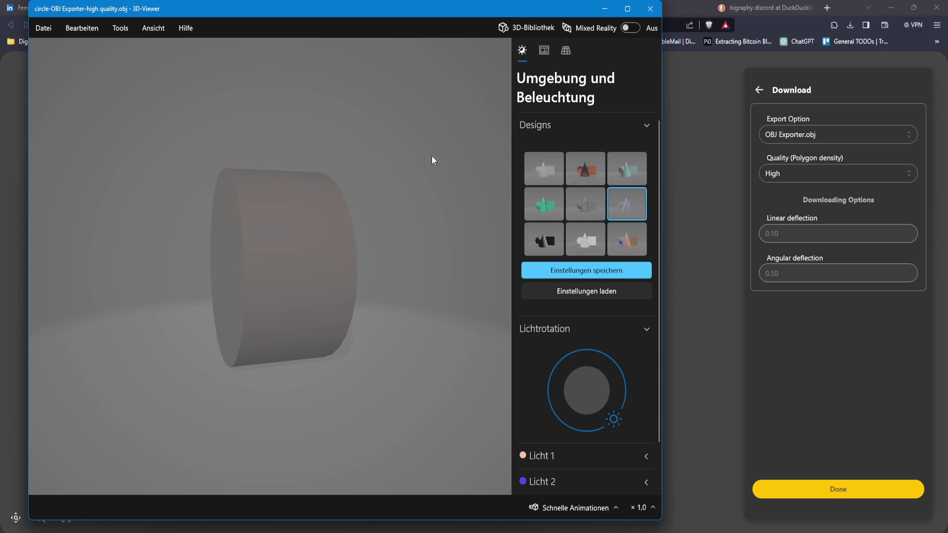
{"action": "left_click_drag", "start_coordinate": [267, 248], "coordinate": [228, 267]}
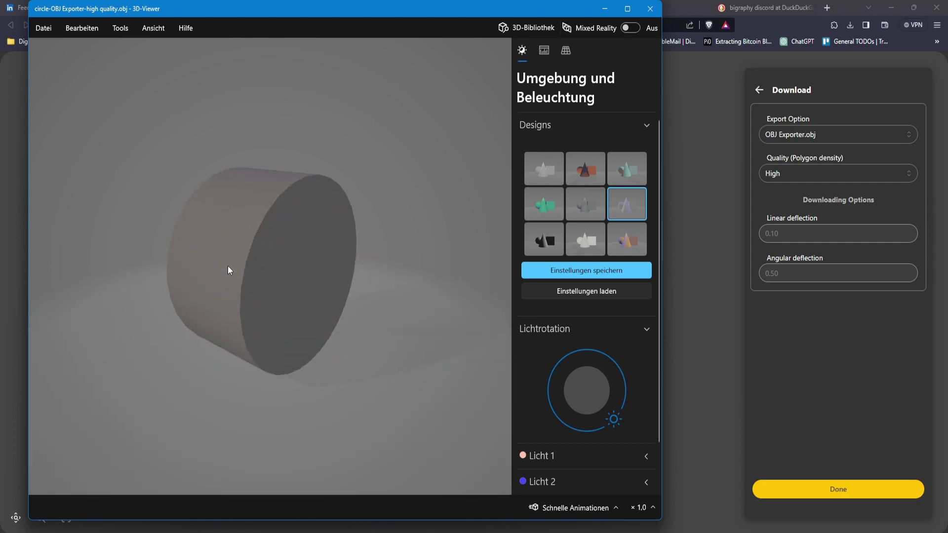
{"action": "left_click", "coordinate": [651, 8]}
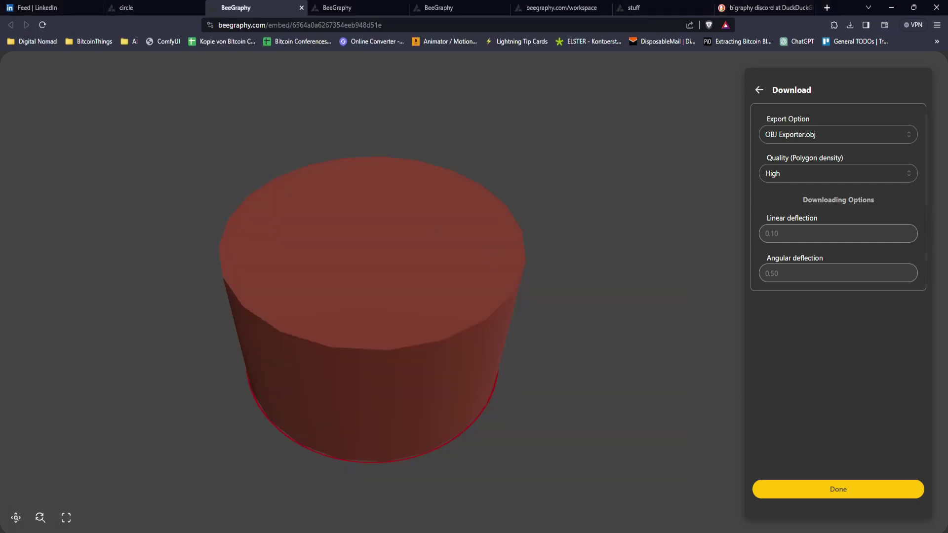
Back in the circle editor, pan the graph, then use the BeeGraphy logo to reach My Workspace
{"action": "left_click", "coordinate": [163, 7]}
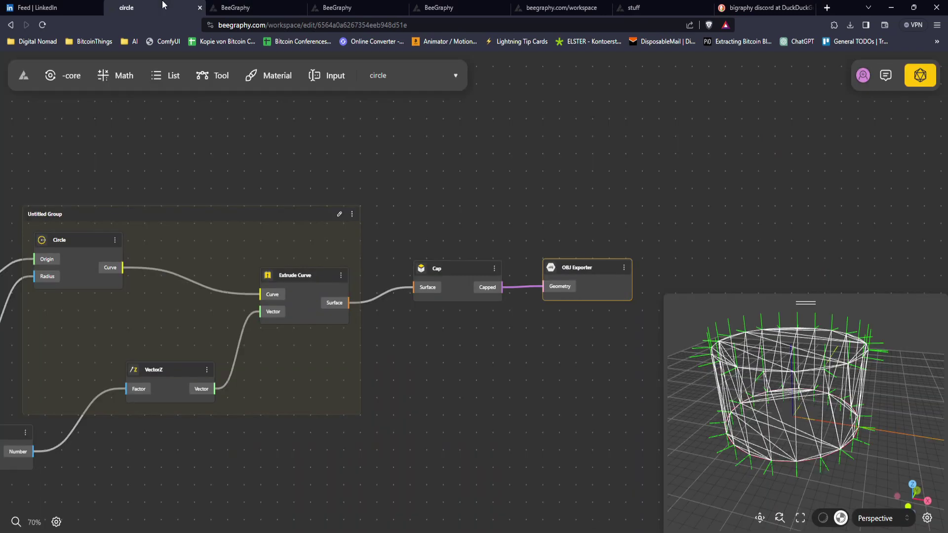
{"action": "left_click_drag", "start_coordinate": [418, 159], "coordinate": [483, 144]}
{"action": "left_click", "coordinate": [665, 121]}
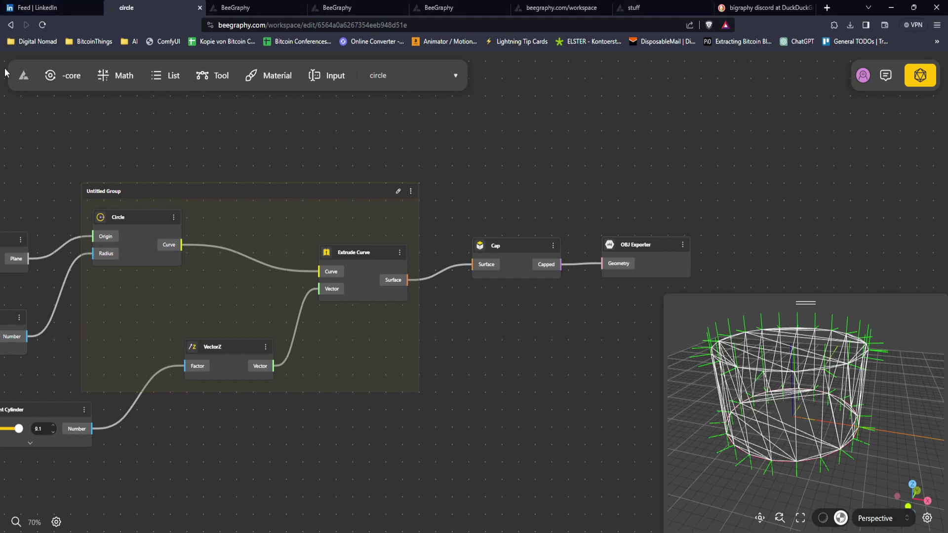
{"action": "left_click", "coordinate": [23, 75]}
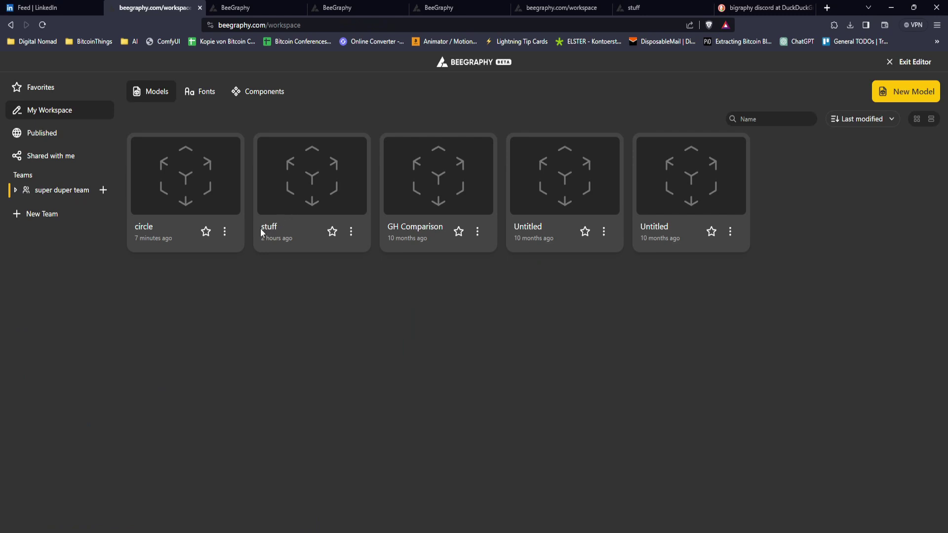
Open the circle model's market publishing page and try Paid, Showcase and Free download types, leaving Free
{"action": "left_click", "coordinate": [228, 237]}
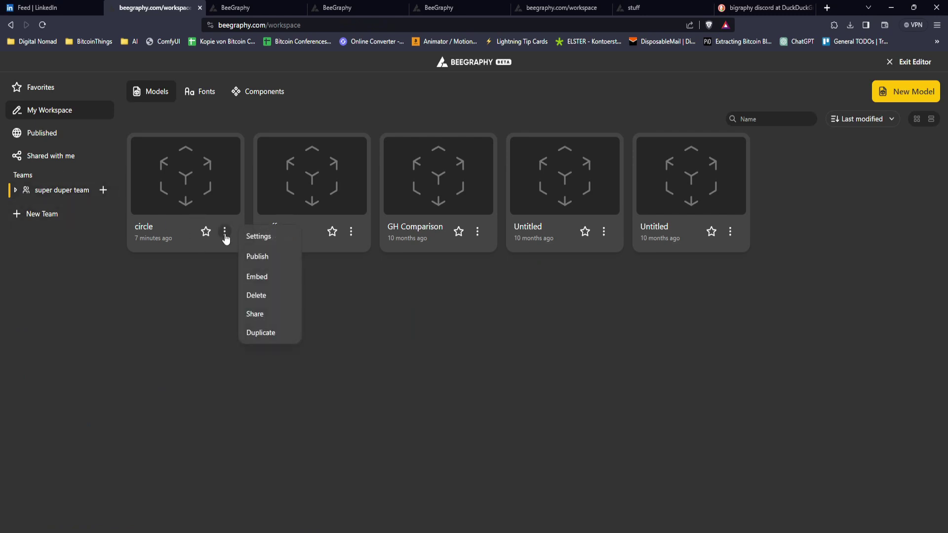
{"action": "left_click", "coordinate": [267, 255]}
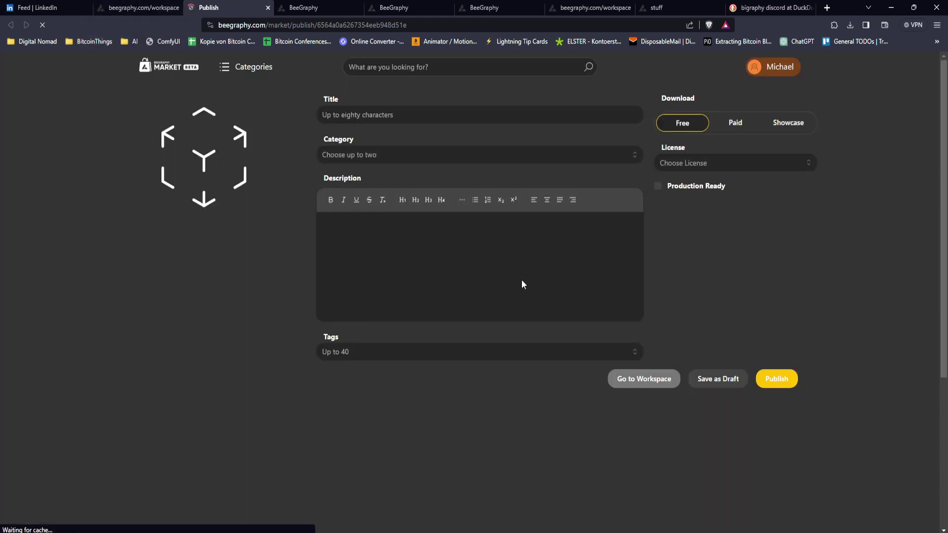
{"action": "right_click", "coordinate": [667, 164]}
{"action": "left_click", "coordinate": [747, 121]}
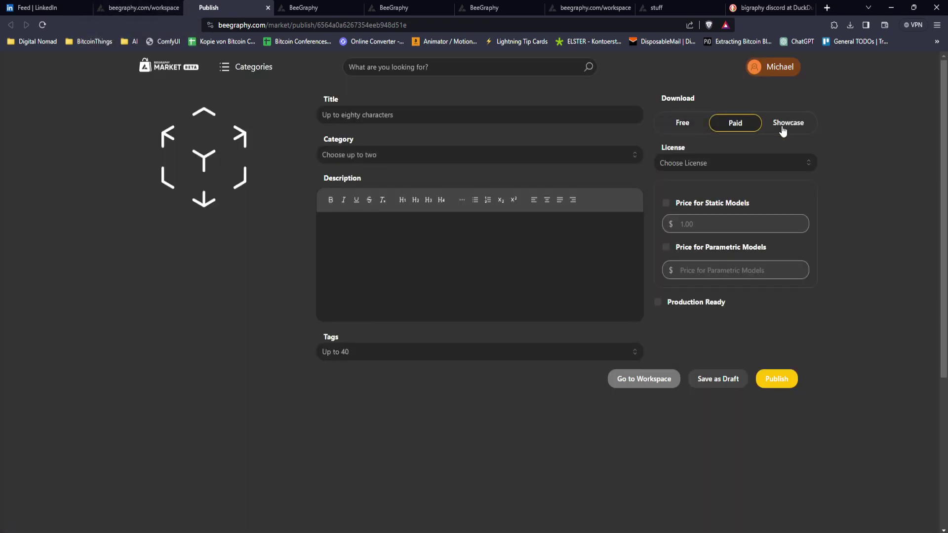
{"action": "left_click", "coordinate": [782, 127]}
{"action": "left_click", "coordinate": [684, 124]}
{"action": "left_click", "coordinate": [790, 124]}
{"action": "left_click", "coordinate": [736, 124]}
{"action": "left_click", "coordinate": [701, 125]}
{"action": "left_click", "coordinate": [138, 7]}
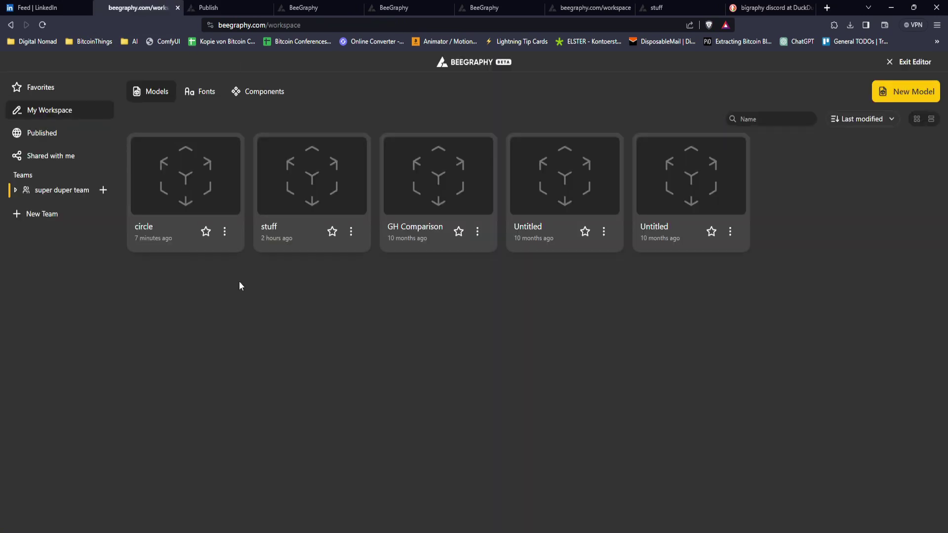
Share the circle model so everyone with the link has Editor permission
{"action": "left_click", "coordinate": [226, 232]}
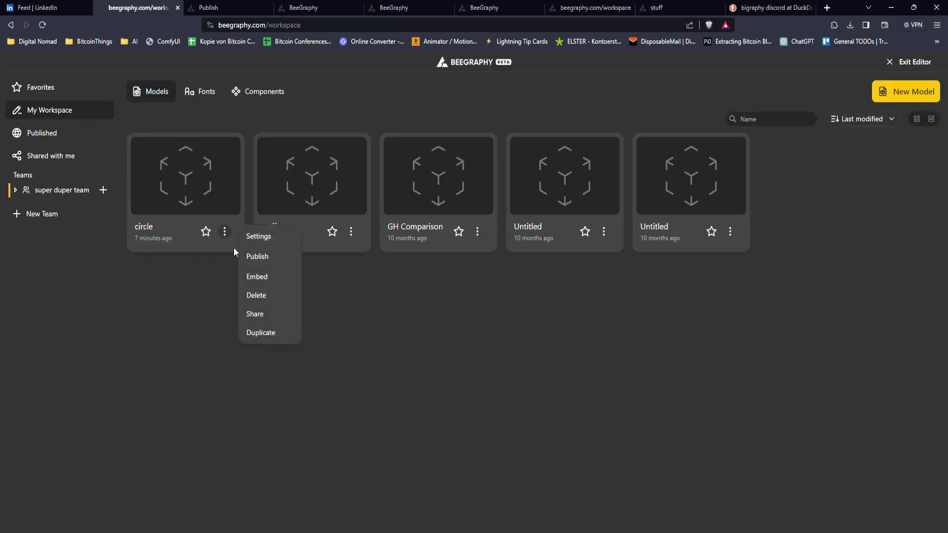
{"action": "left_click", "coordinate": [270, 316]}
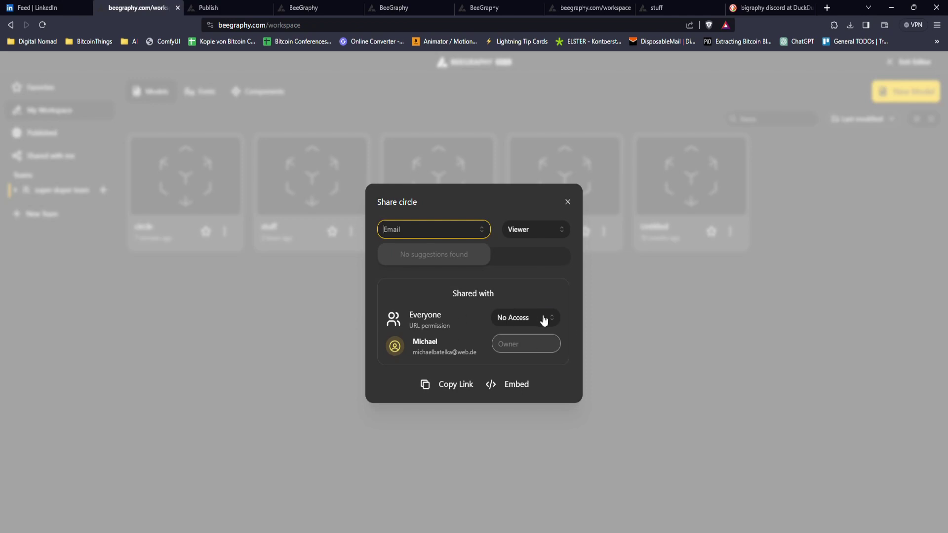
{"action": "left_click", "coordinate": [536, 318]}
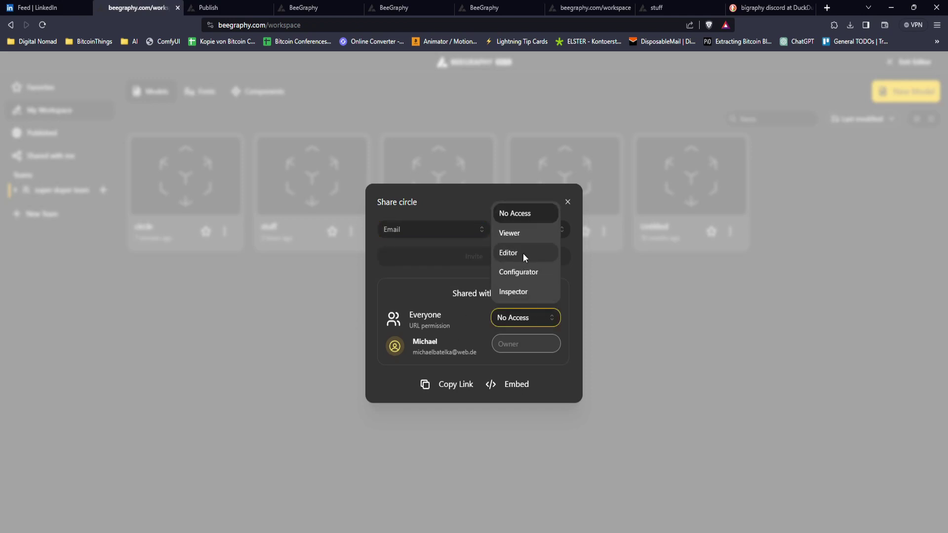
{"action": "left_click", "coordinate": [524, 253]}
{"action": "left_click", "coordinate": [550, 318]}
{"action": "left_click", "coordinate": [603, 260]}
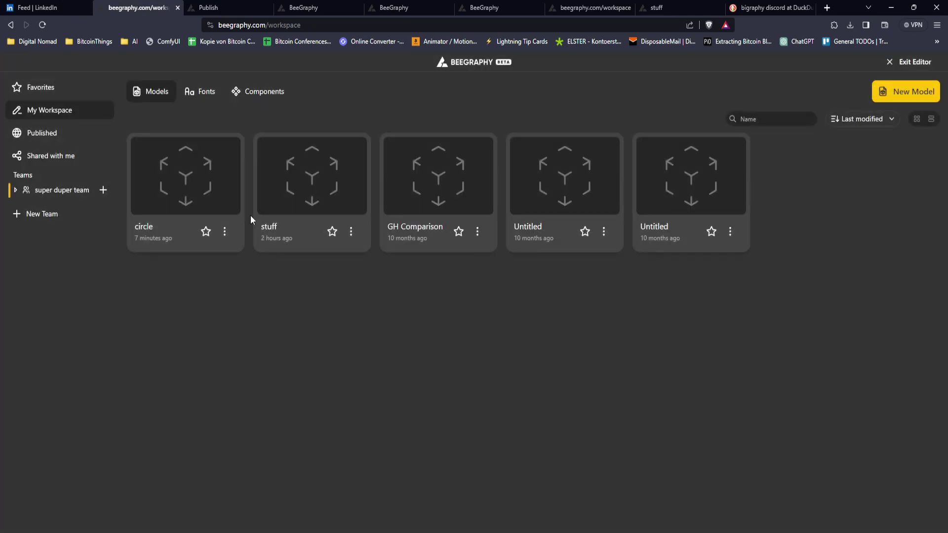
Browse the super duper team's Members and Projects, cancelling a new project
{"action": "left_click", "coordinate": [62, 191]}
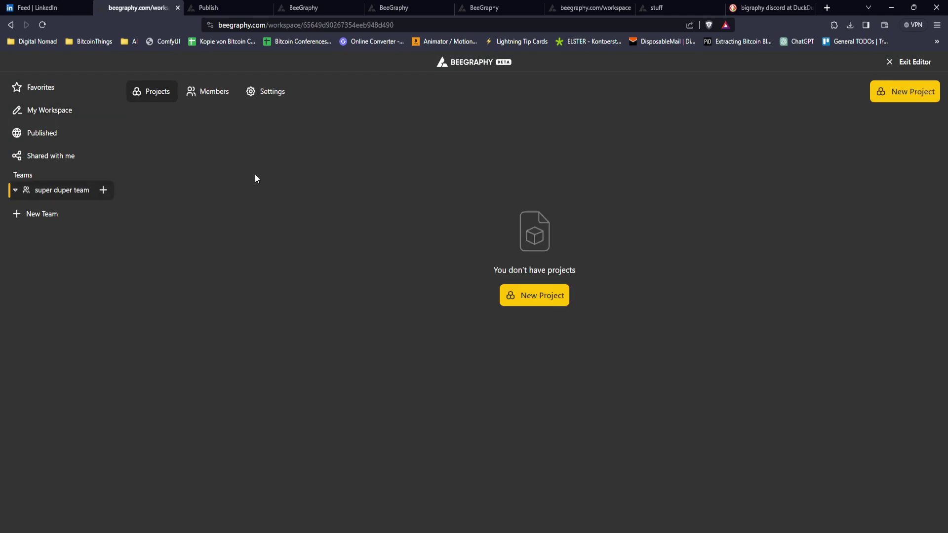
{"action": "left_click", "coordinate": [208, 92]}
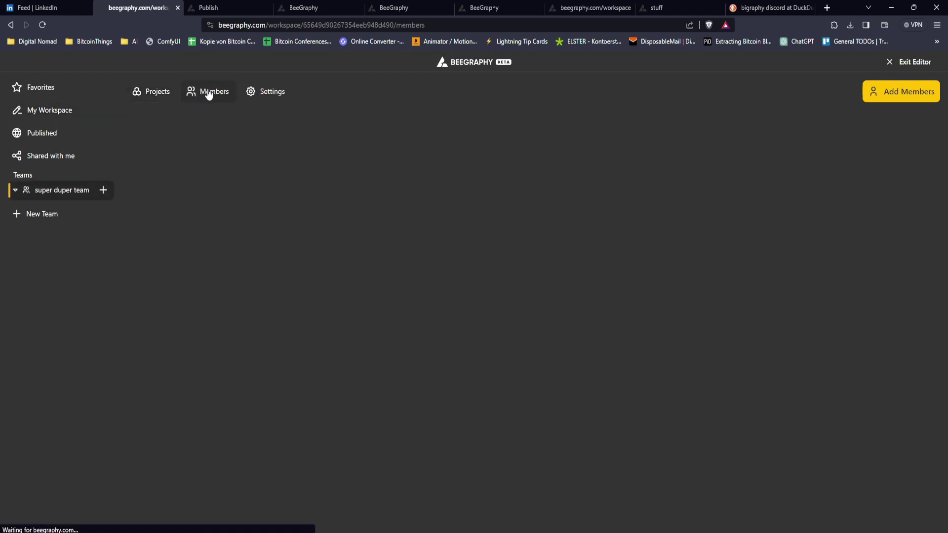
{"action": "left_click", "coordinate": [156, 99]}
{"action": "left_click", "coordinate": [531, 295]}
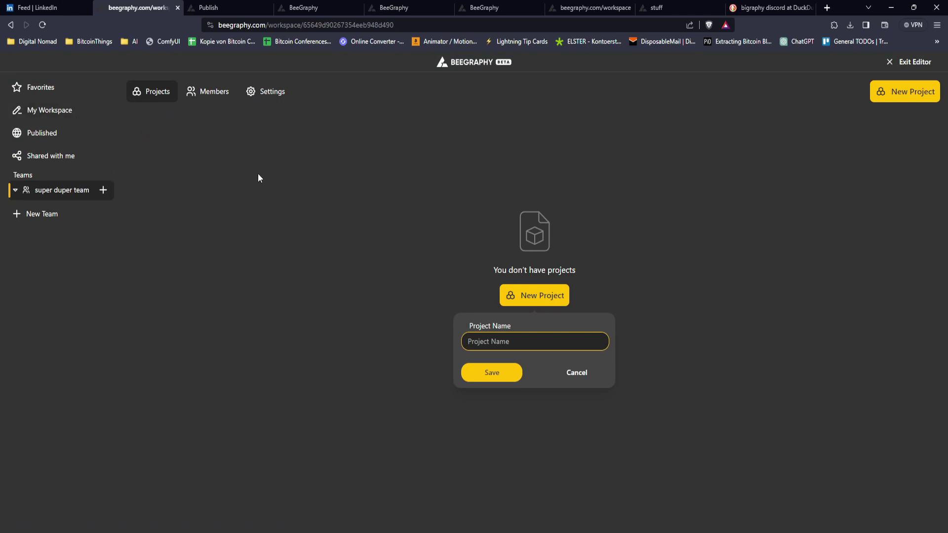
{"action": "left_click", "coordinate": [306, 155]}
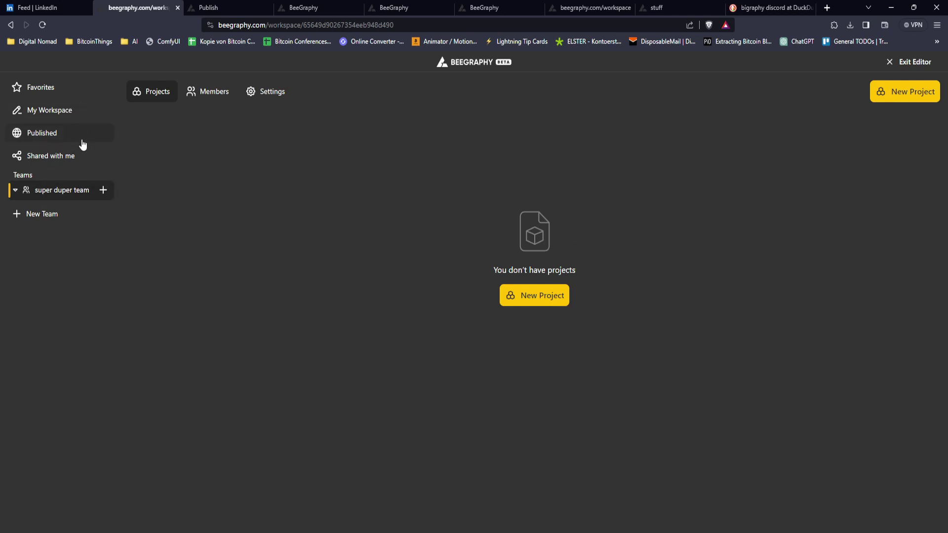
{"action": "left_click", "coordinate": [172, 94]}
Open the circle model from My Workspace and browse the tool node palette
{"action": "left_click", "coordinate": [64, 112]}
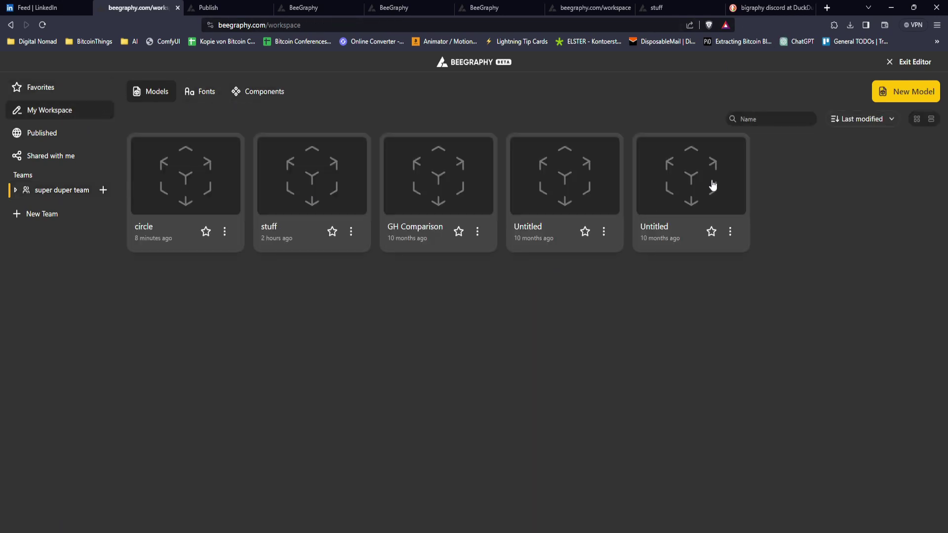
{"action": "left_click", "coordinate": [176, 179]}
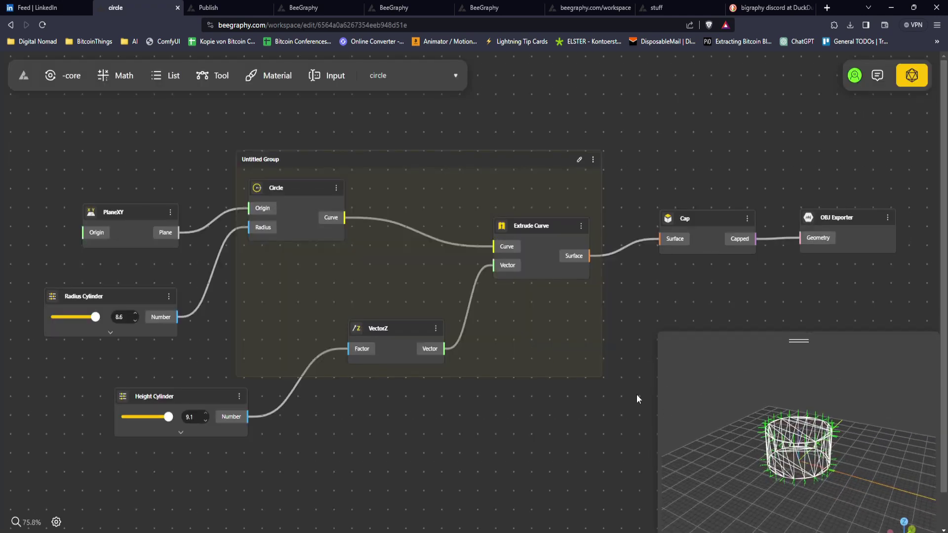
{"action": "left_click", "coordinate": [216, 76]}
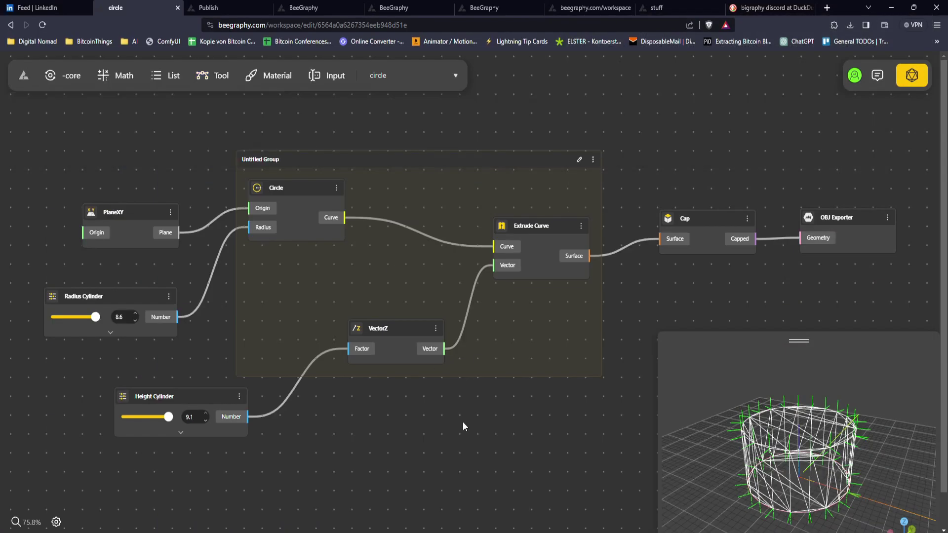
Pan and scroll the BeeGraphy canvas to show the chain from PlaneXY through Cap to OBJ Exporter
{"action": "left_click_drag", "start_coordinate": [463, 422], "coordinate": [516, 388]}
{"action": "scroll", "coordinate": [497, 402], "scroll_direction": "down", "scroll_amount": 5}
{"action": "scroll", "coordinate": [497, 407], "scroll_direction": "up", "scroll_amount": 6}
{"action": "scroll", "coordinate": [475, 383], "scroll_direction": "down", "scroll_amount": 2}
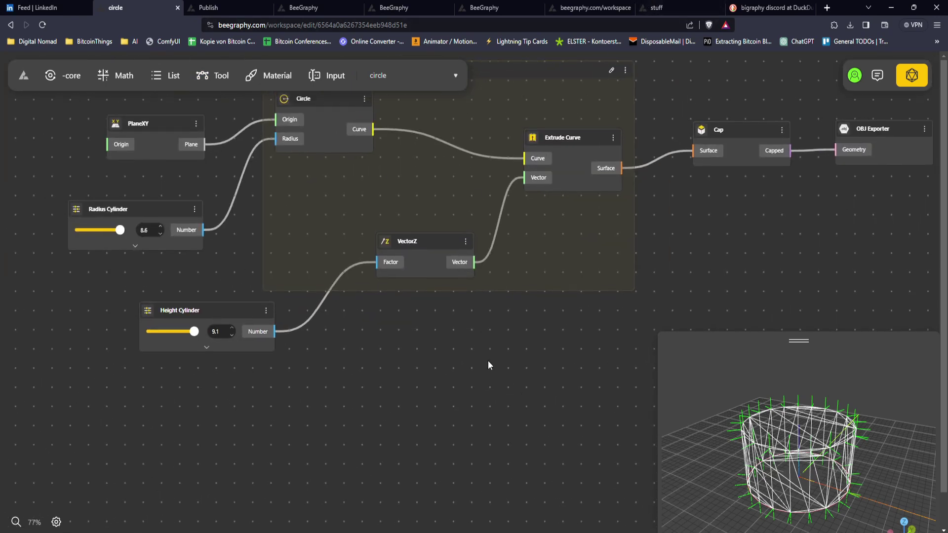
{"action": "left_click", "coordinate": [41, 5]}
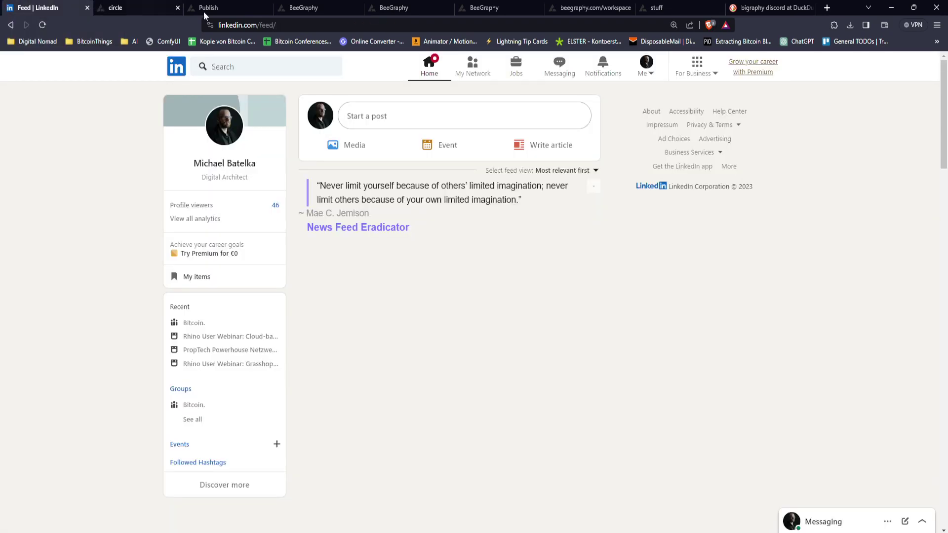
{"action": "left_click", "coordinate": [113, 6]}
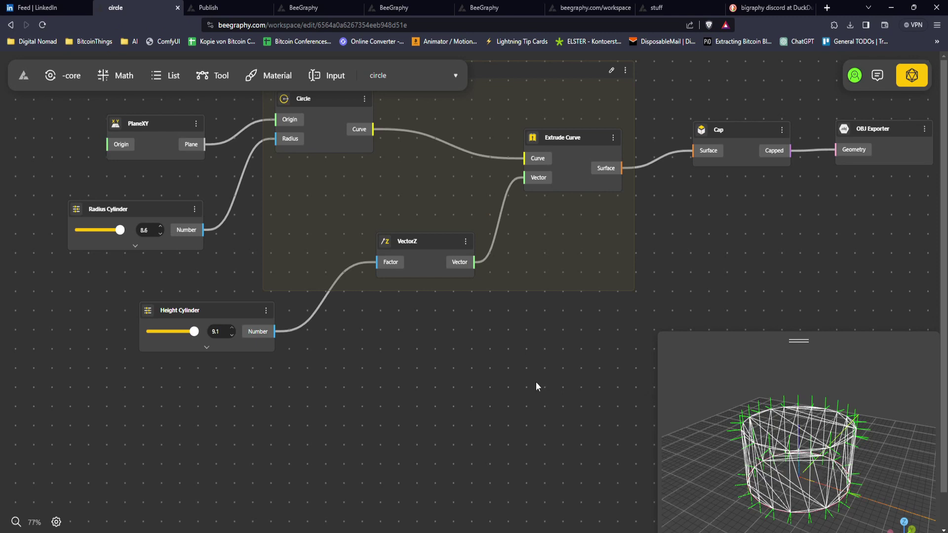
{"action": "scroll", "coordinate": [549, 383], "scroll_direction": "up", "scroll_amount": 5}
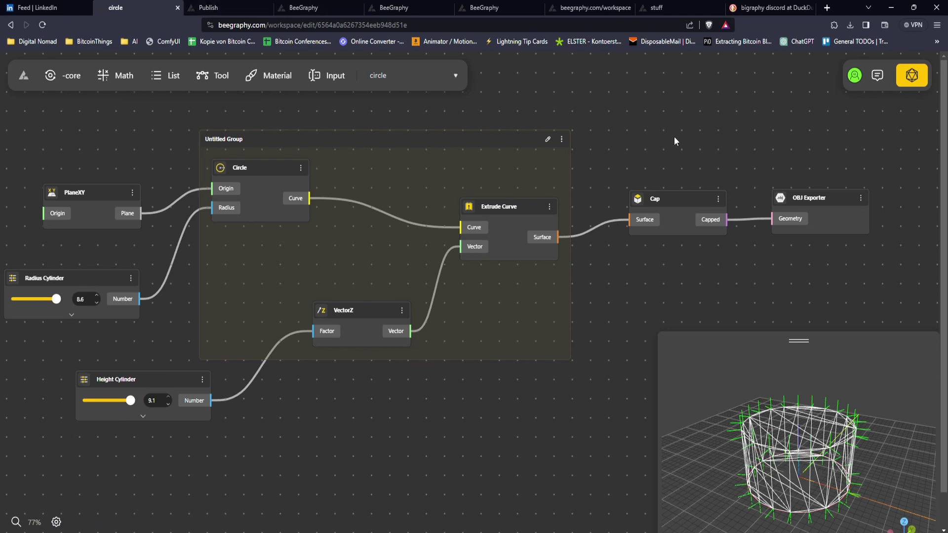
{"action": "scroll", "coordinate": [688, 129], "scroll_direction": "right", "scroll_amount": 3}
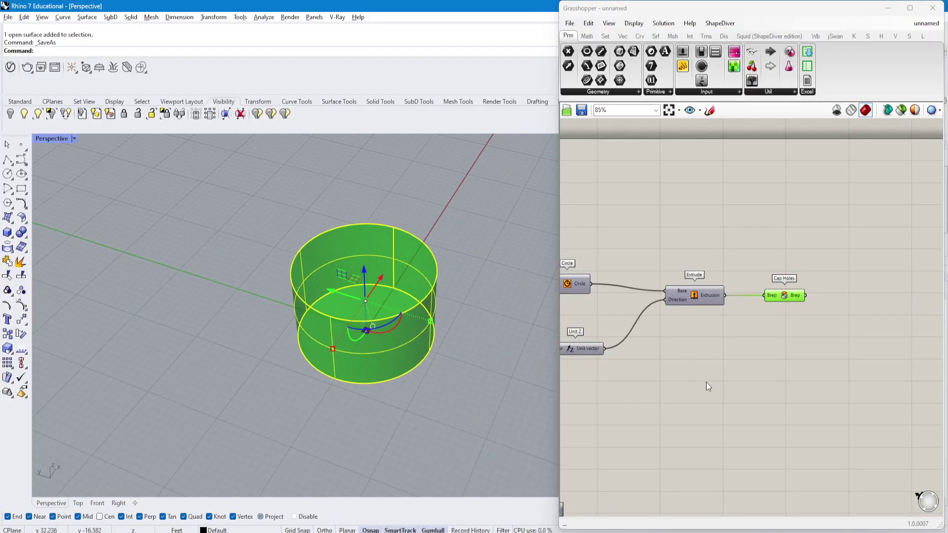
Delete the baked Rhino cylinder, keeping the Grasshopper preview, and switch back to BeeGraphy in Brave
{"action": "left_click", "coordinate": [707, 383]}
{"action": "left_click", "coordinate": [494, 395]}
{"action": "left_click", "coordinate": [375, 374]}
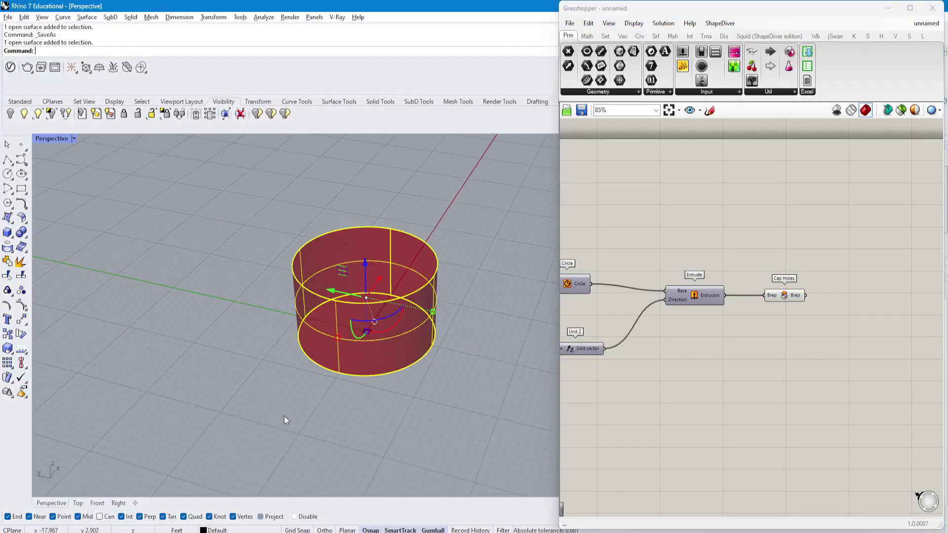
{"action": "key", "text": "Delete"}
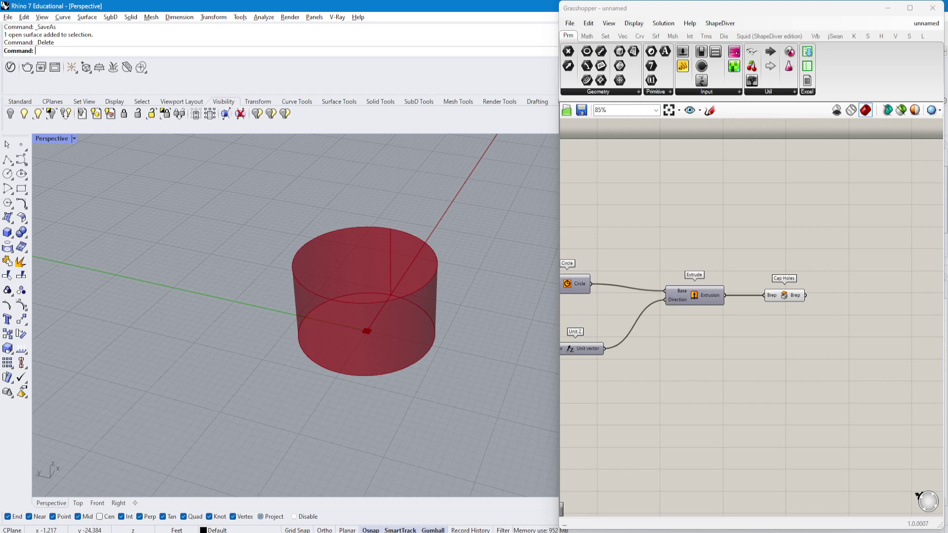
{"action": "mouse_move", "coordinate": [497, 531]}
{"action": "left_click", "coordinate": [488, 505]}
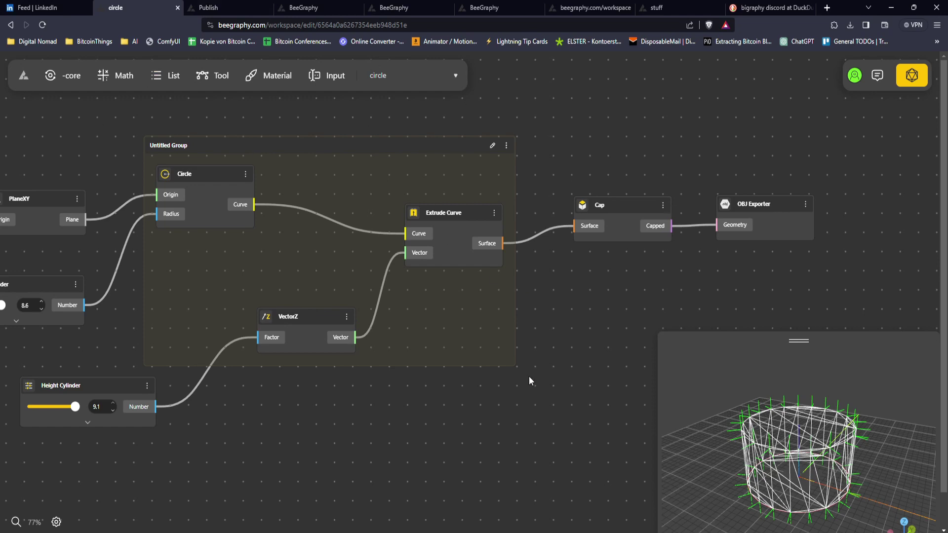
{"action": "left_click_drag", "start_coordinate": [506, 407], "coordinate": [508, 370]}
{"action": "scroll", "coordinate": [533, 342], "scroll_direction": "down", "scroll_amount": 5}
{"action": "scroll", "coordinate": [533, 342], "scroll_direction": "up", "scroll_amount": 5}
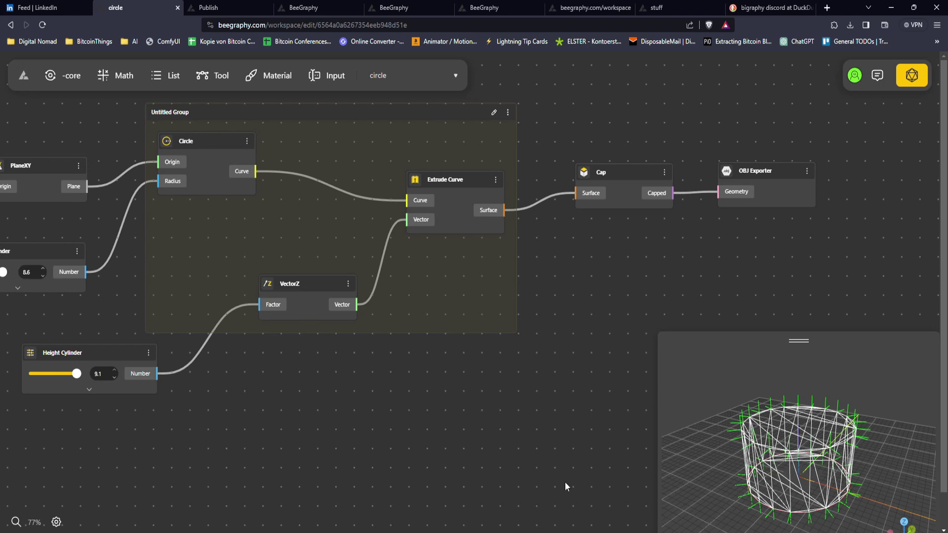
{"action": "mouse_move", "coordinate": [627, 532]}
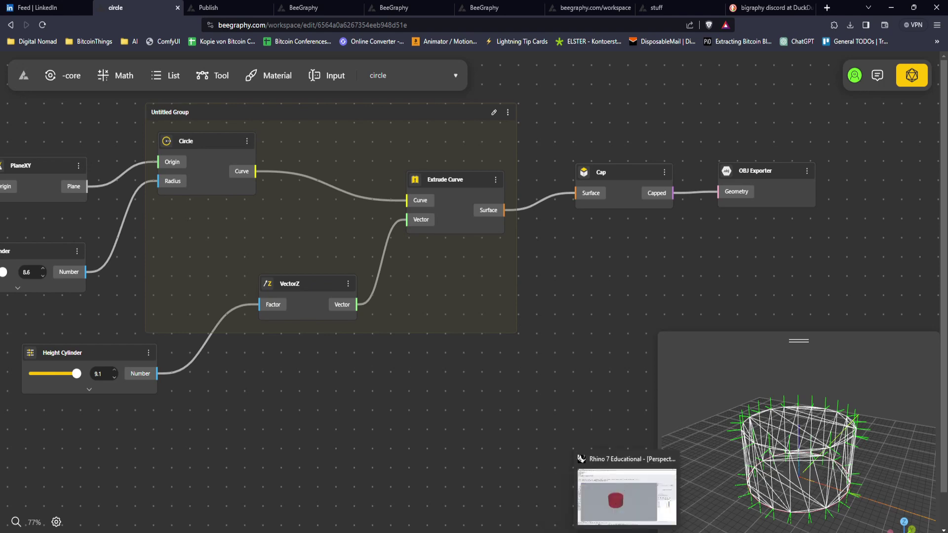